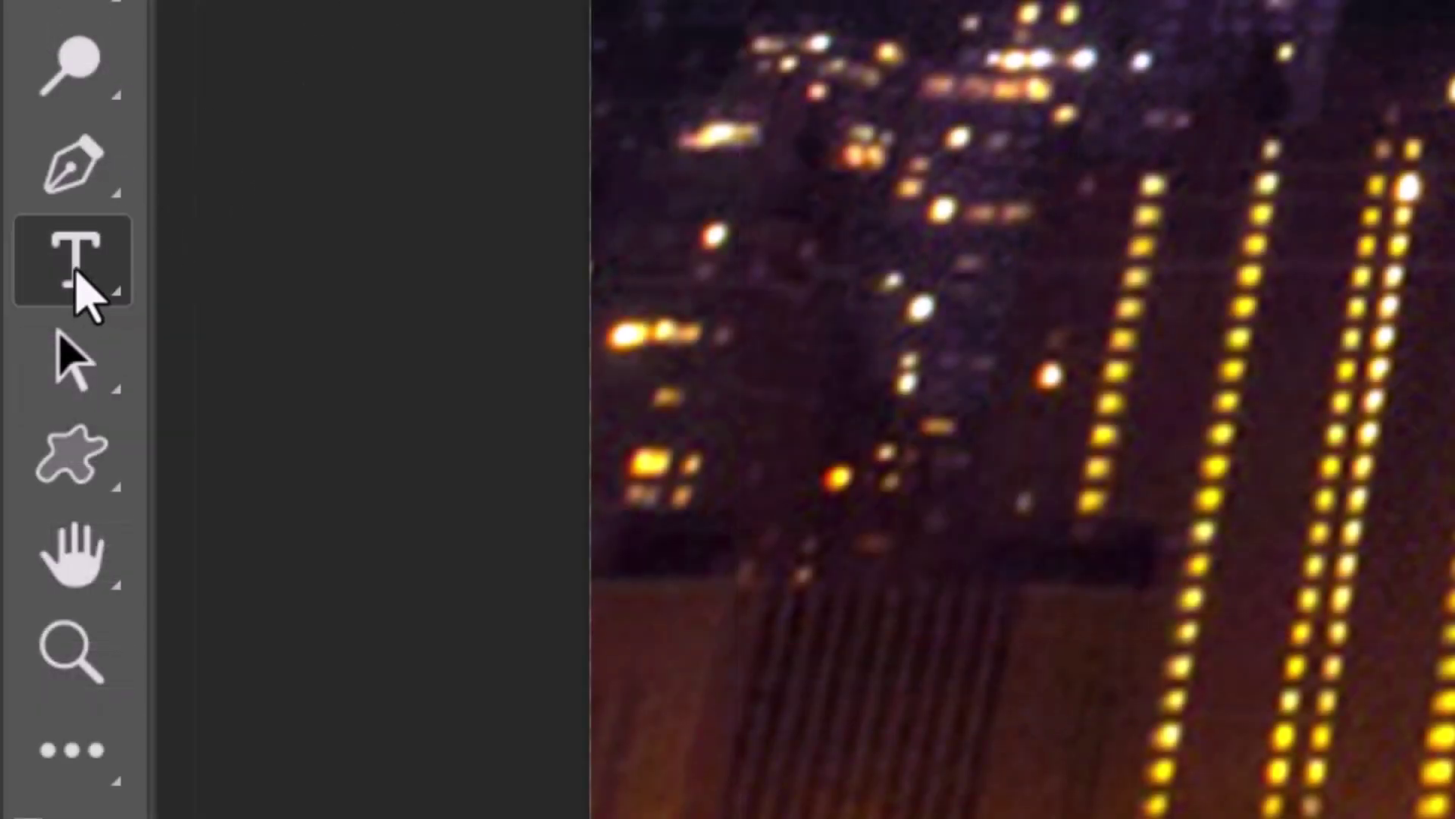
Set up the Horizontal Type Tool with Alterebro Pixel Font at 192 pt
right_click(74, 274)
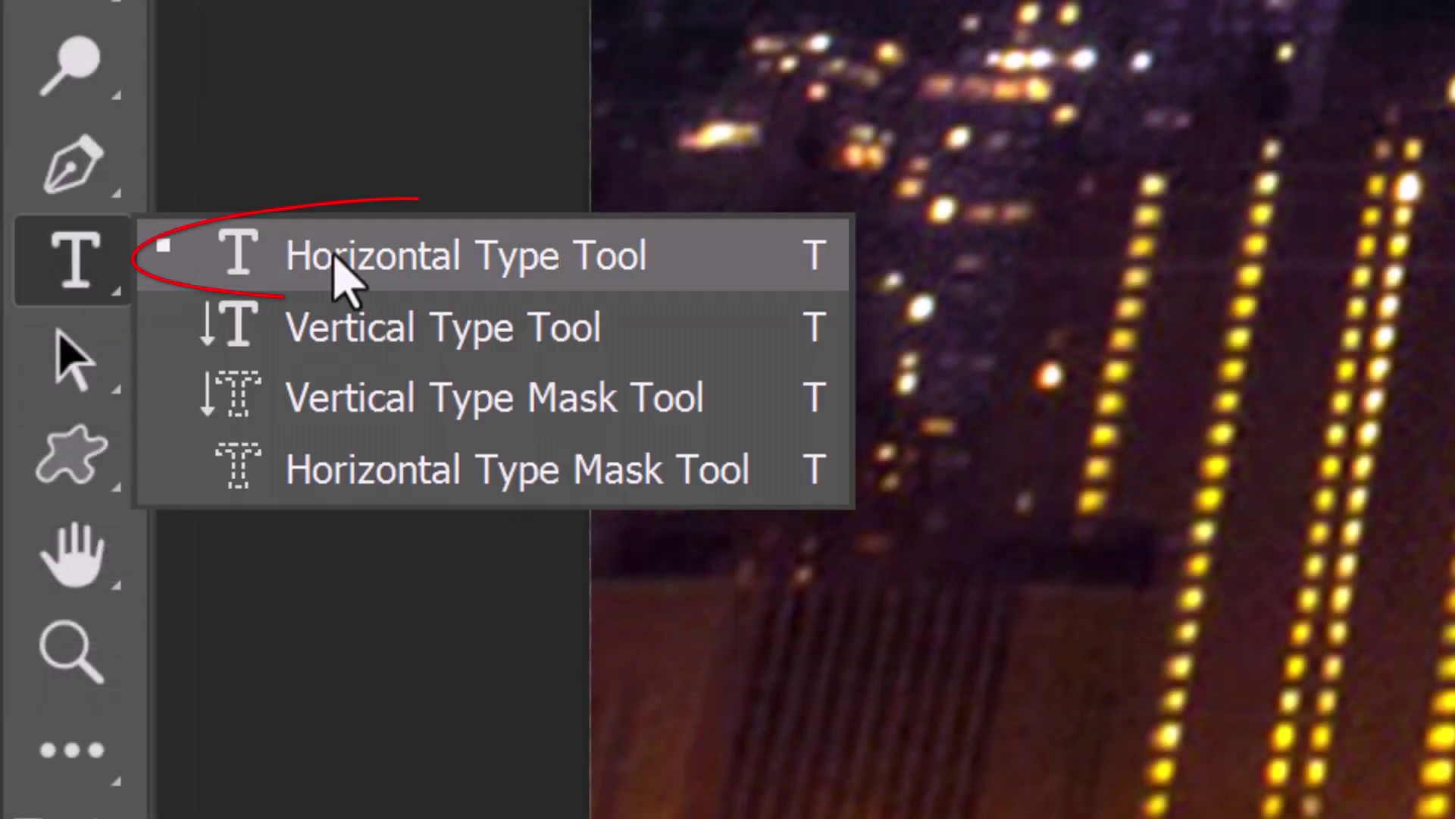
left_click(390, 252)
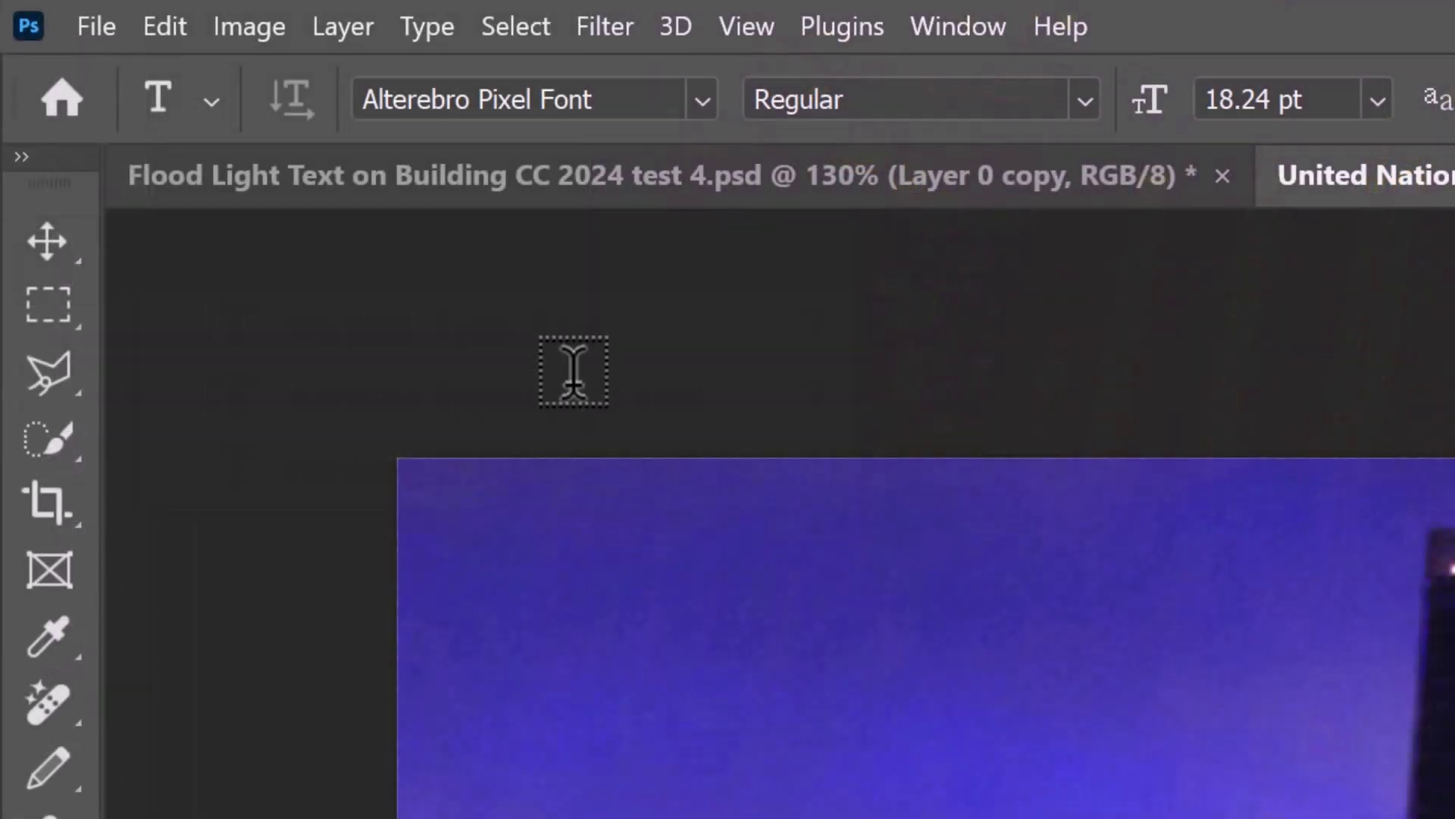
left_click(703, 101)
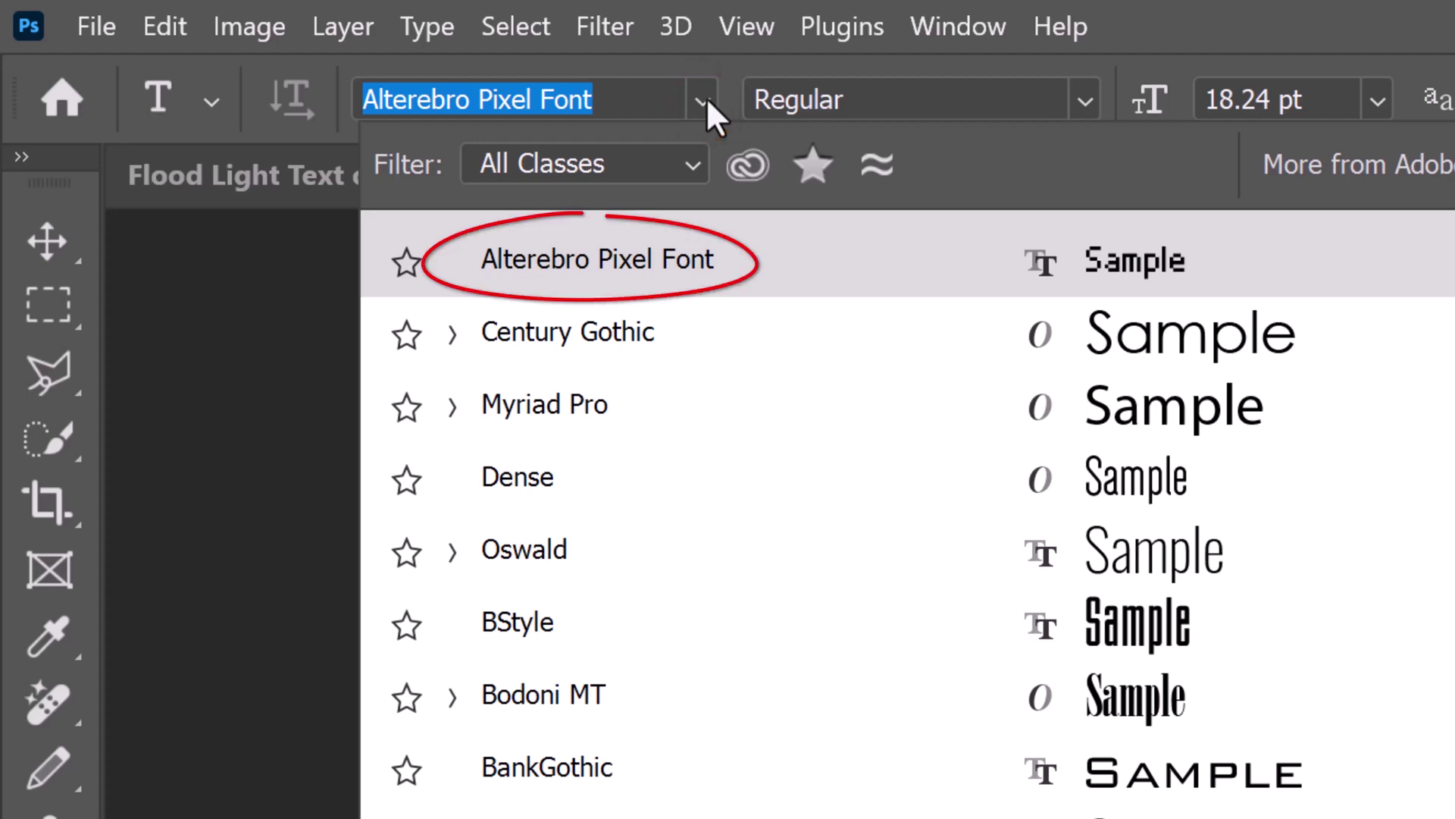
left_click(706, 97)
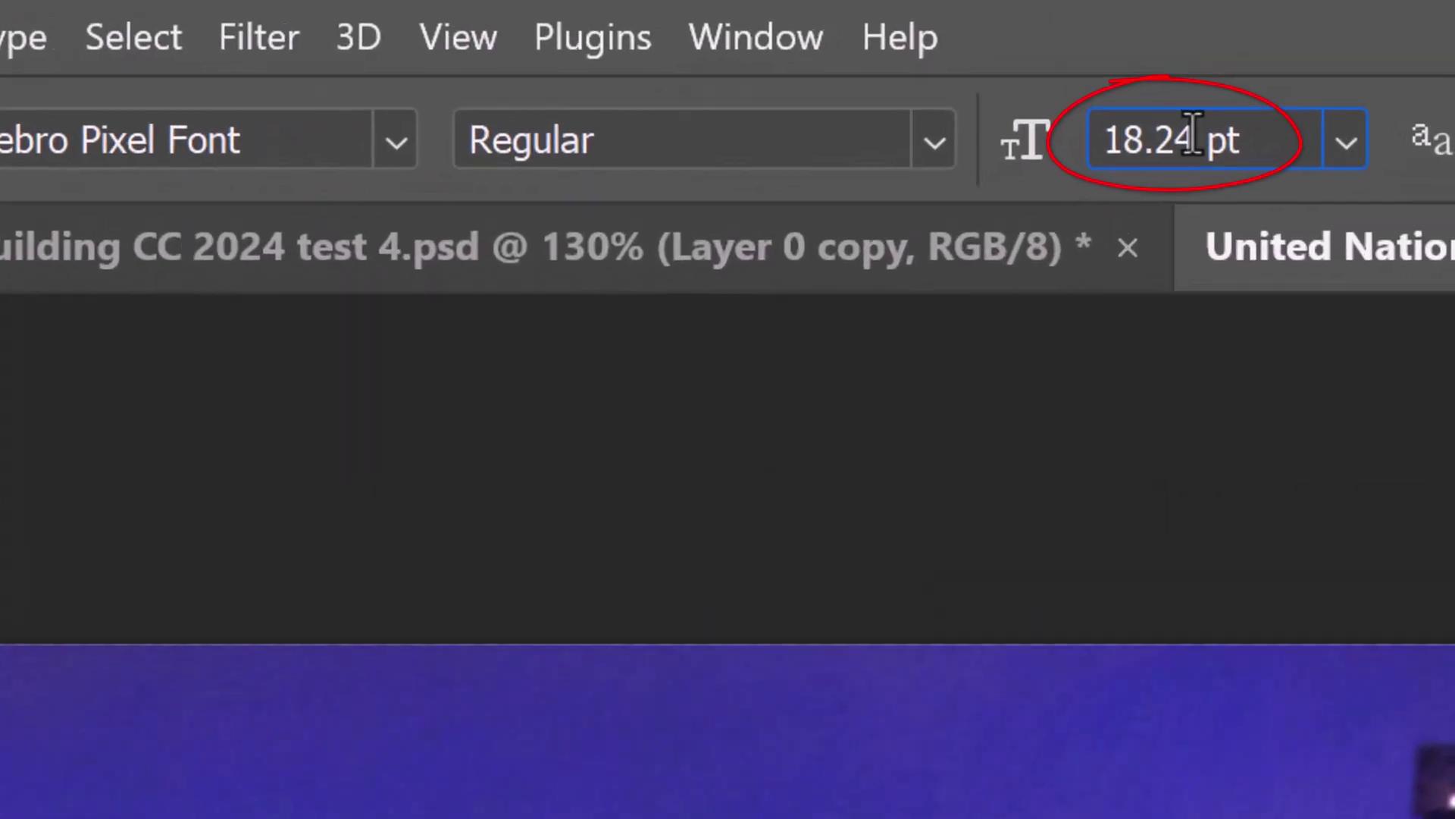
double_click(1191, 134)
type("192")
key("Return")
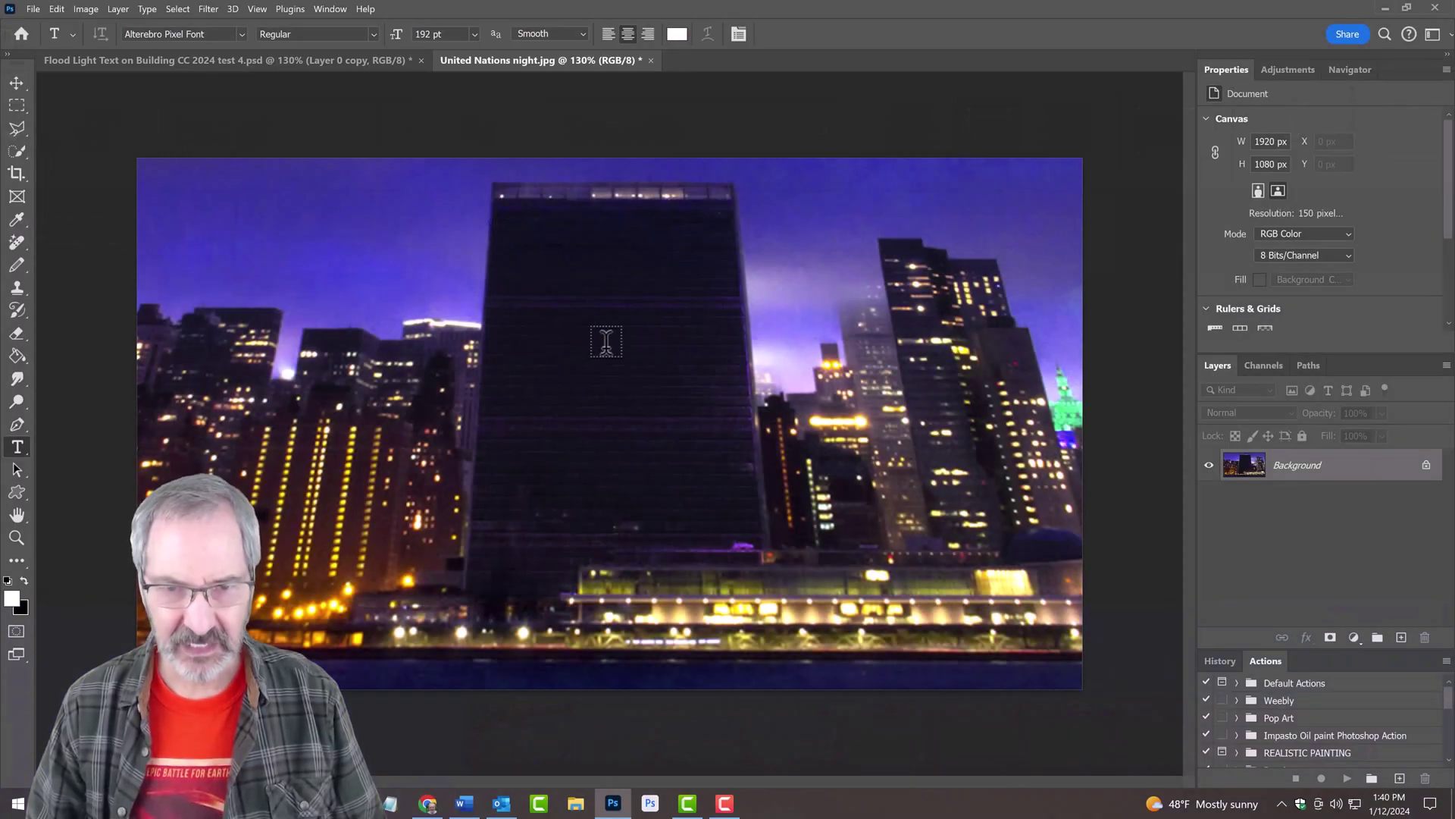
Type I, LOVE, NY on stacked lines over the building and tighten leading to 98 pt
left_click(618, 358)
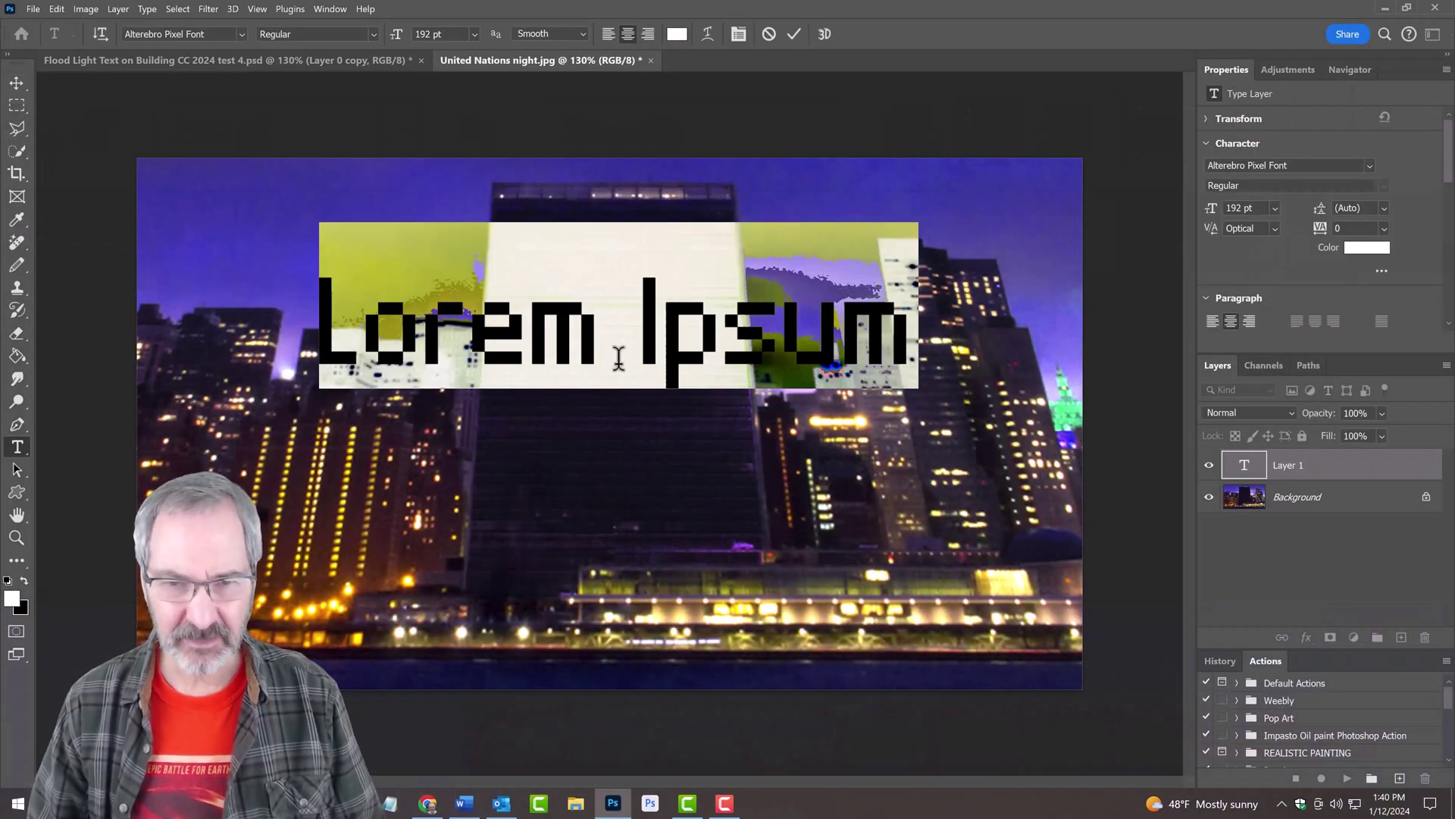
type("I")
key("Return")
type("LOVE")
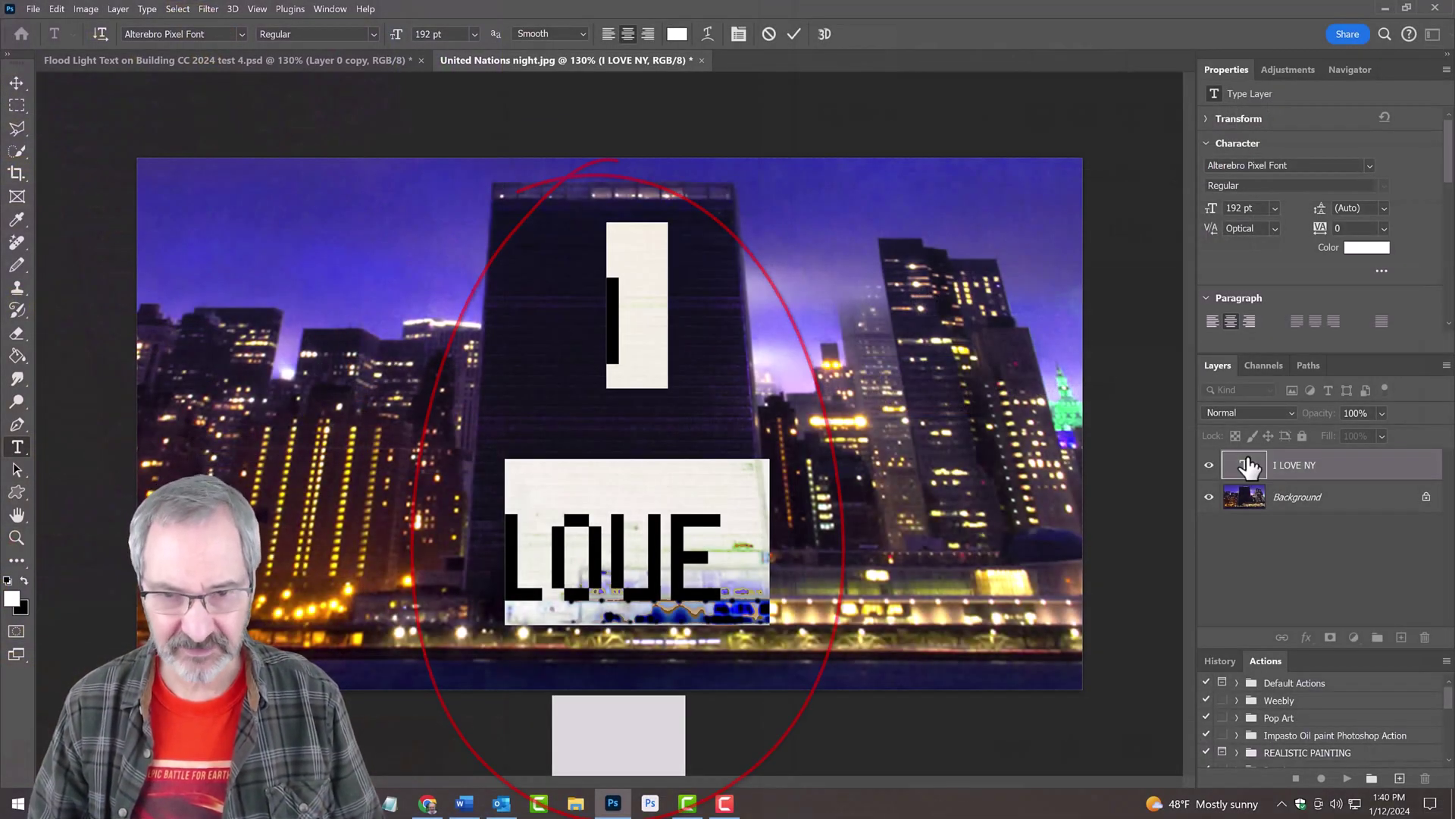
left_click(739, 34)
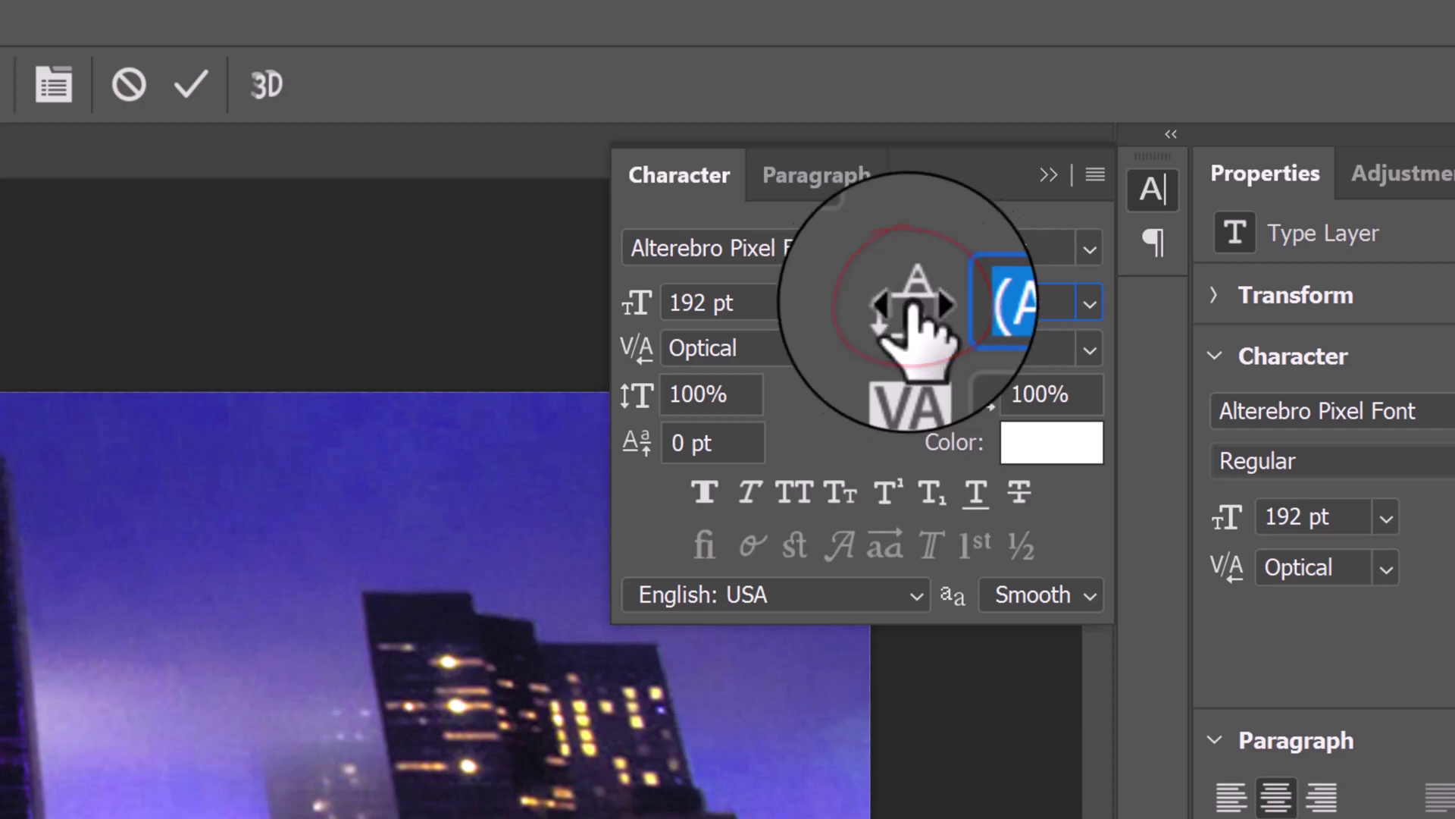
left_click_drag(908, 305, 667, 337)
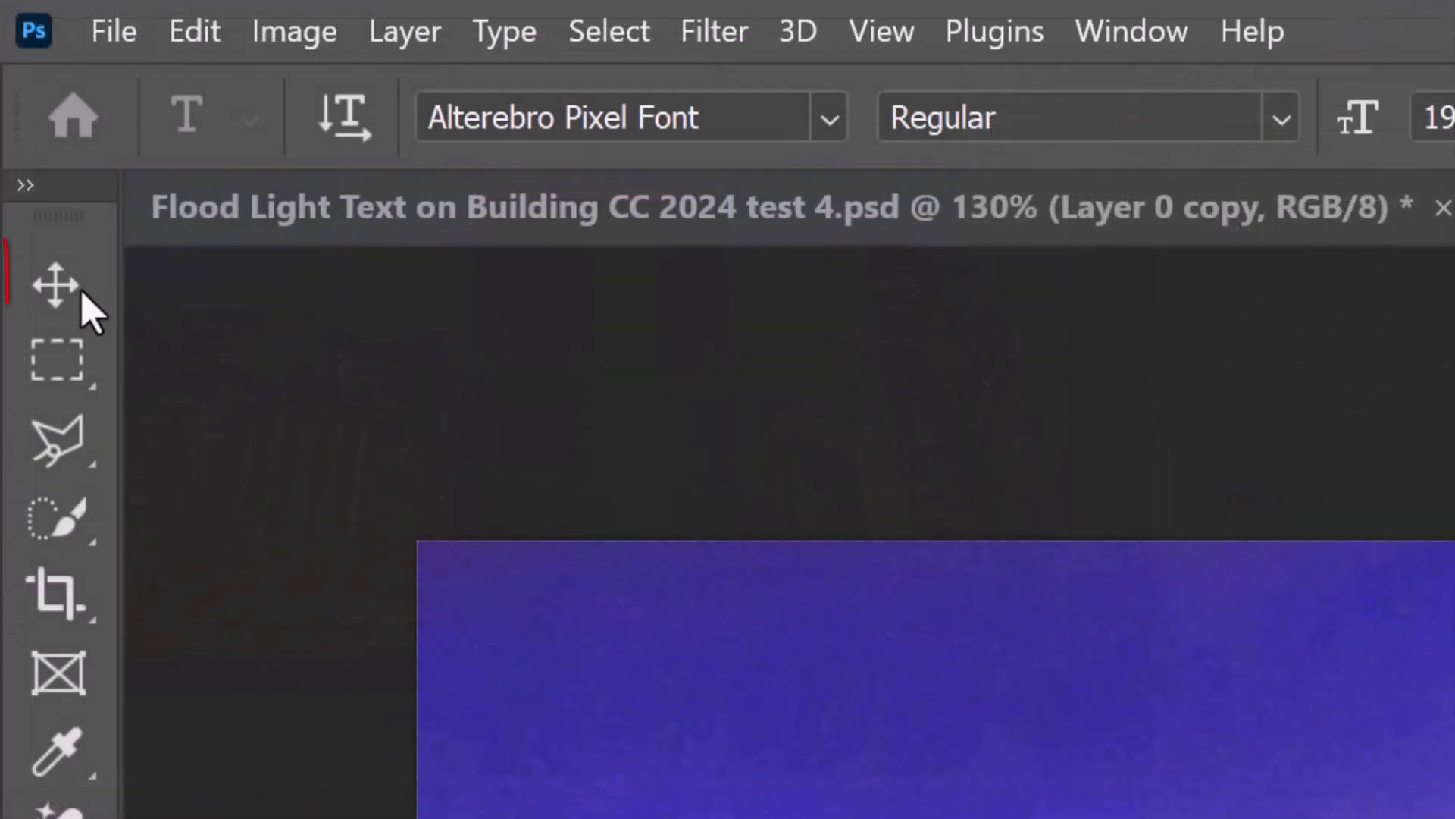
Move the I LOVE NY text higher up the building
left_click(85, 303)
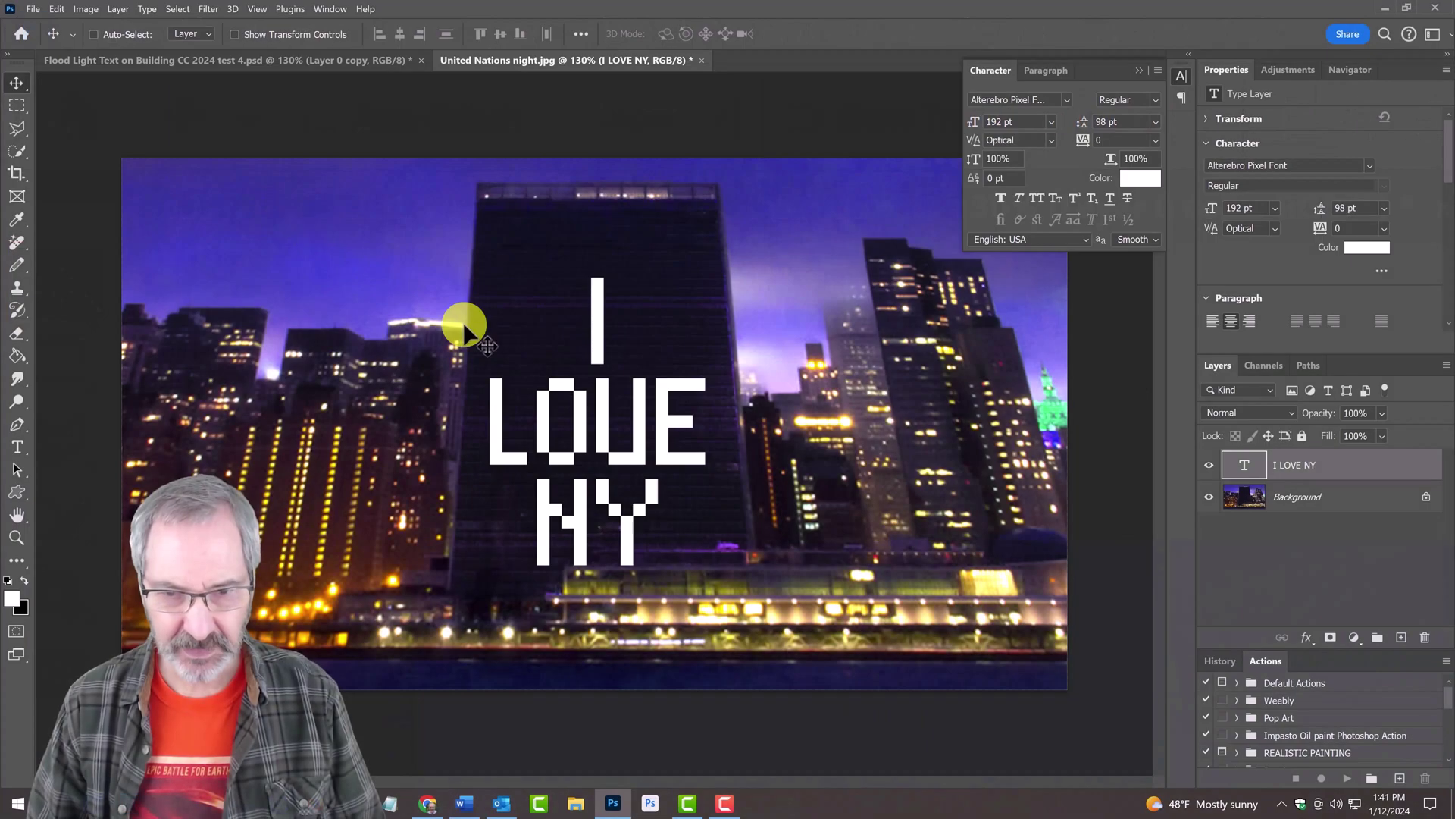
left_click_drag(464, 325, 584, 349)
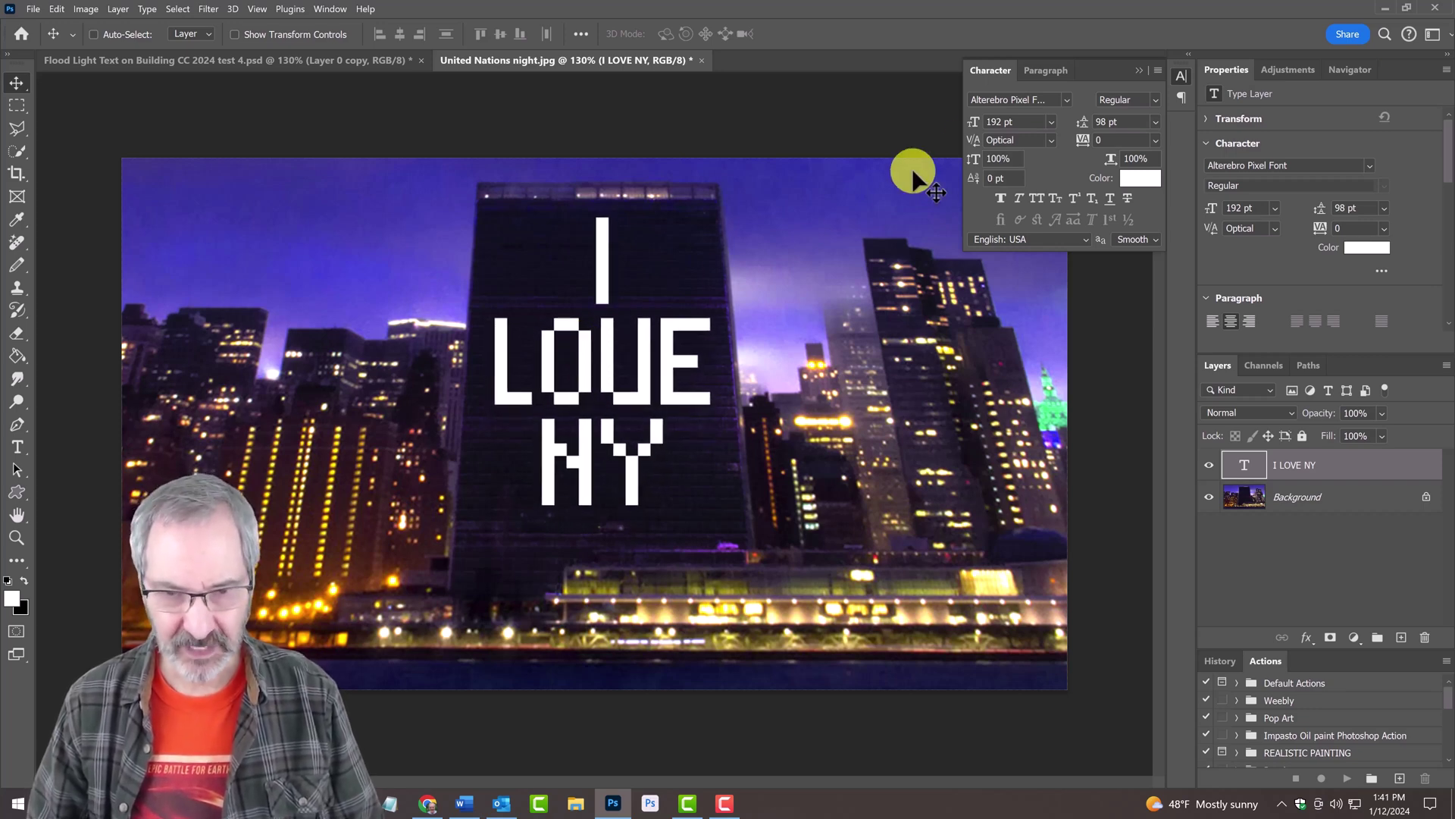
left_click(1137, 68)
Copy the whole canvas of the text layer, then deselect
key("ctrl+a")
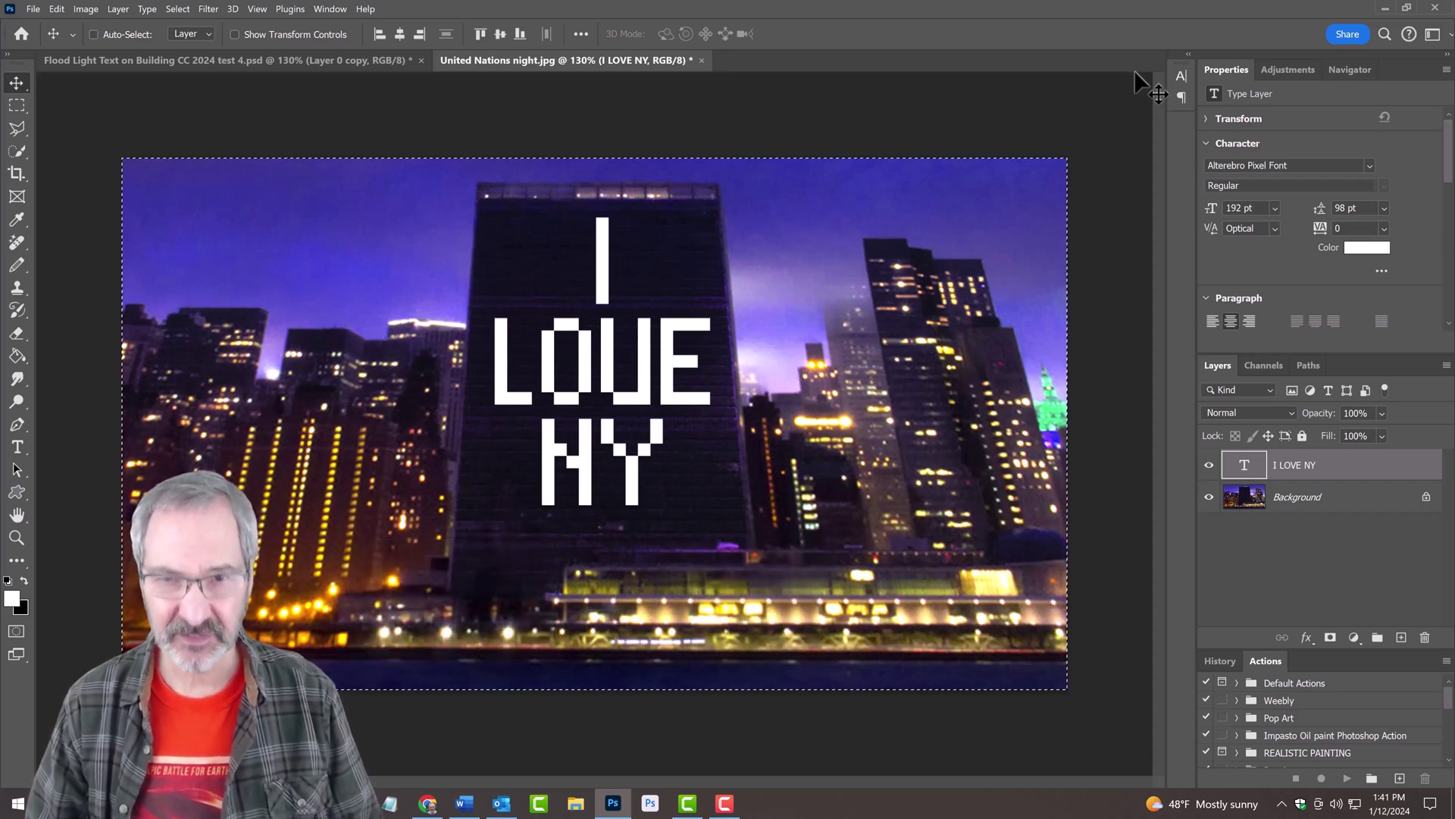
key("ctrl+c")
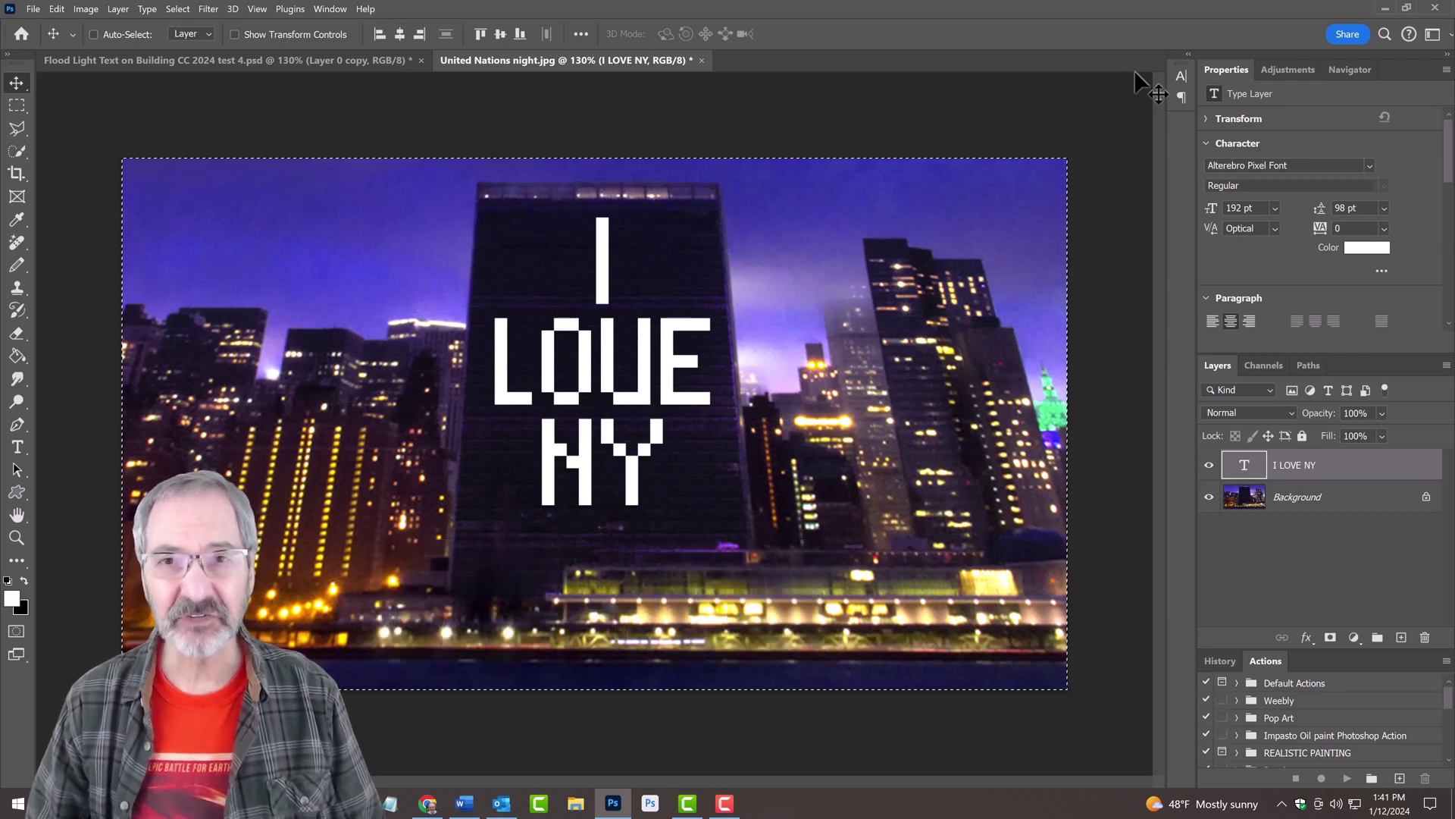
key("ctrl")
key("ctrl+d")
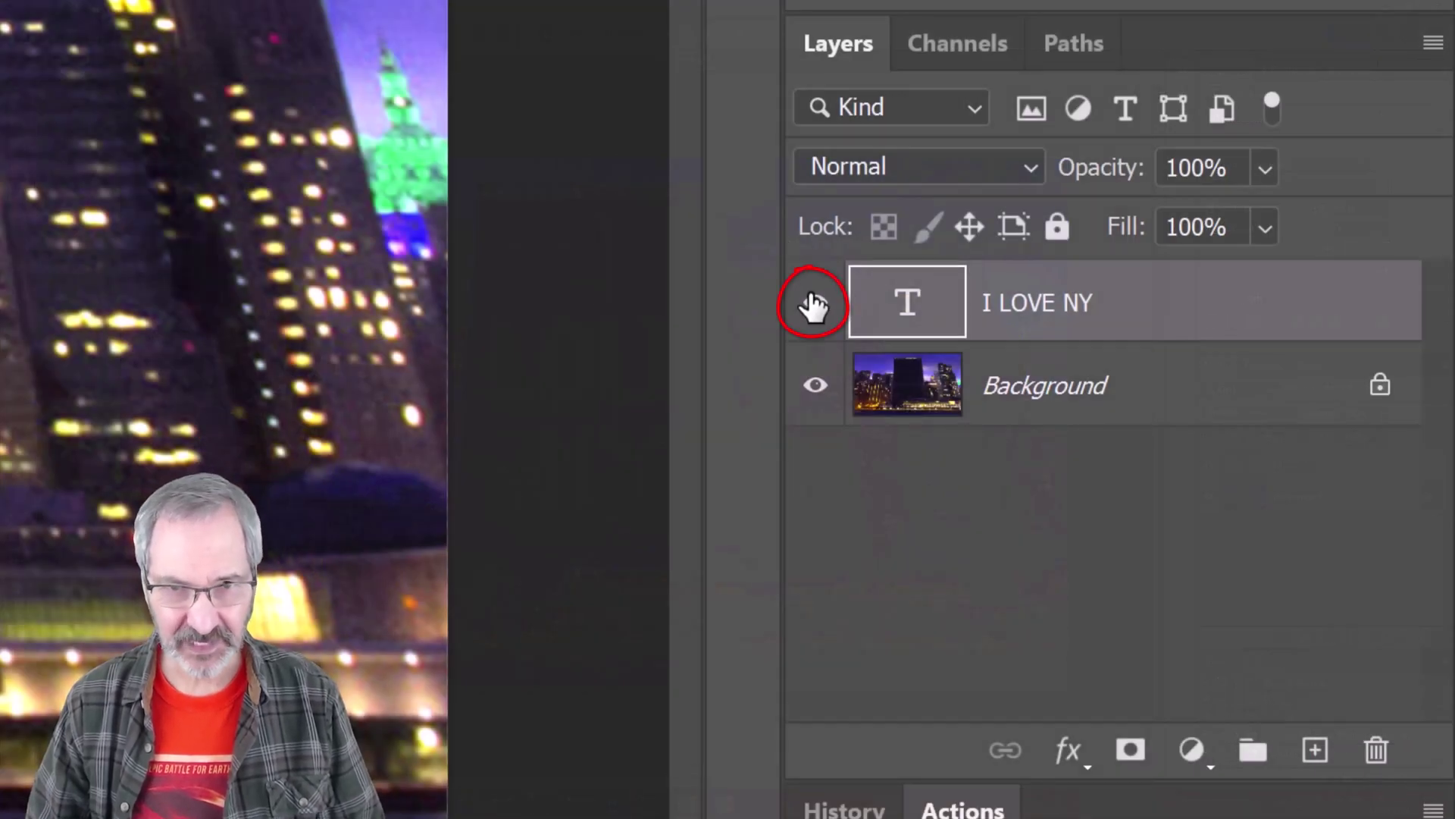
Hide the text layer and add an empty Layer 1 above Background
left_click(813, 306)
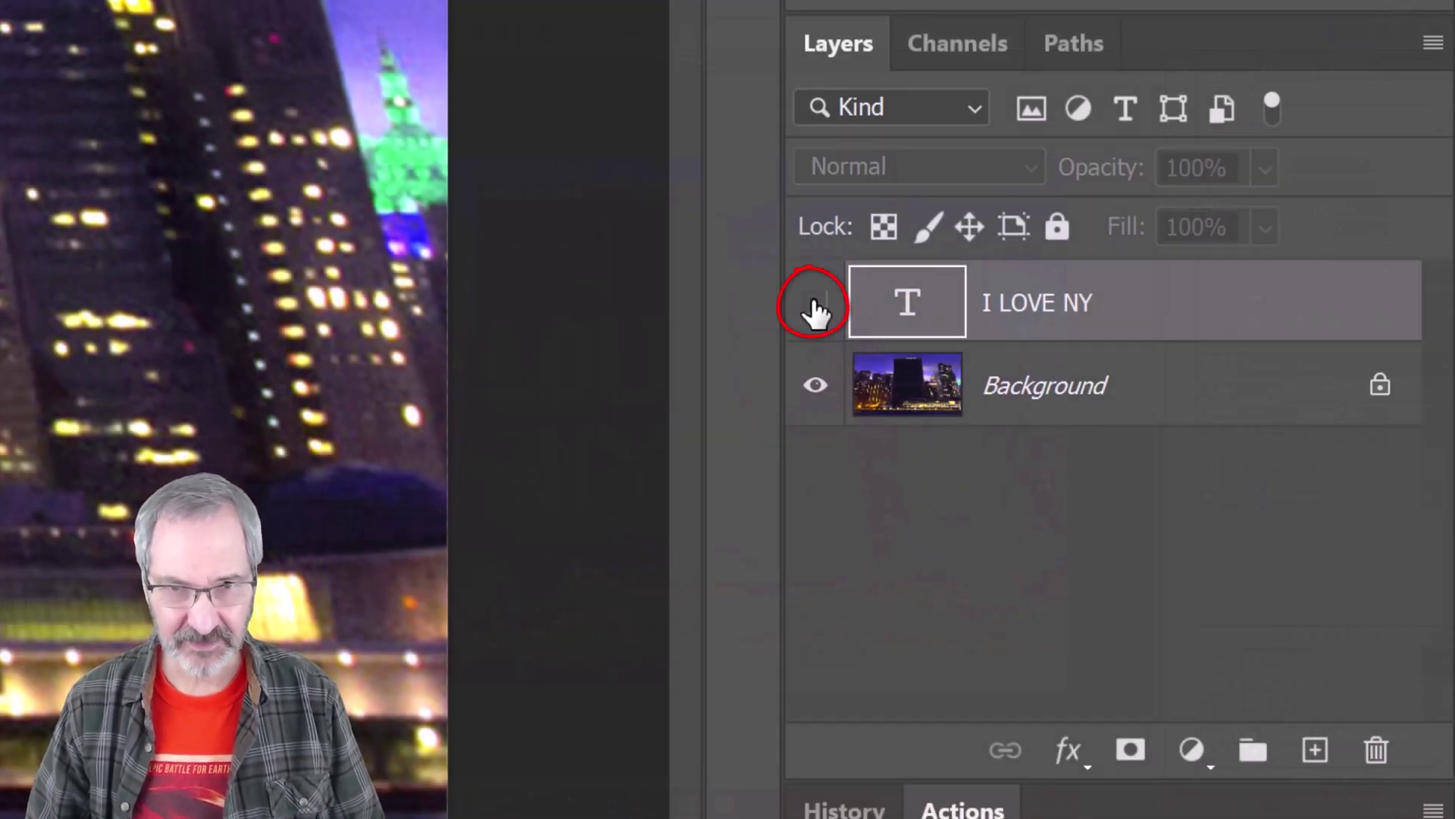
left_click(908, 388)
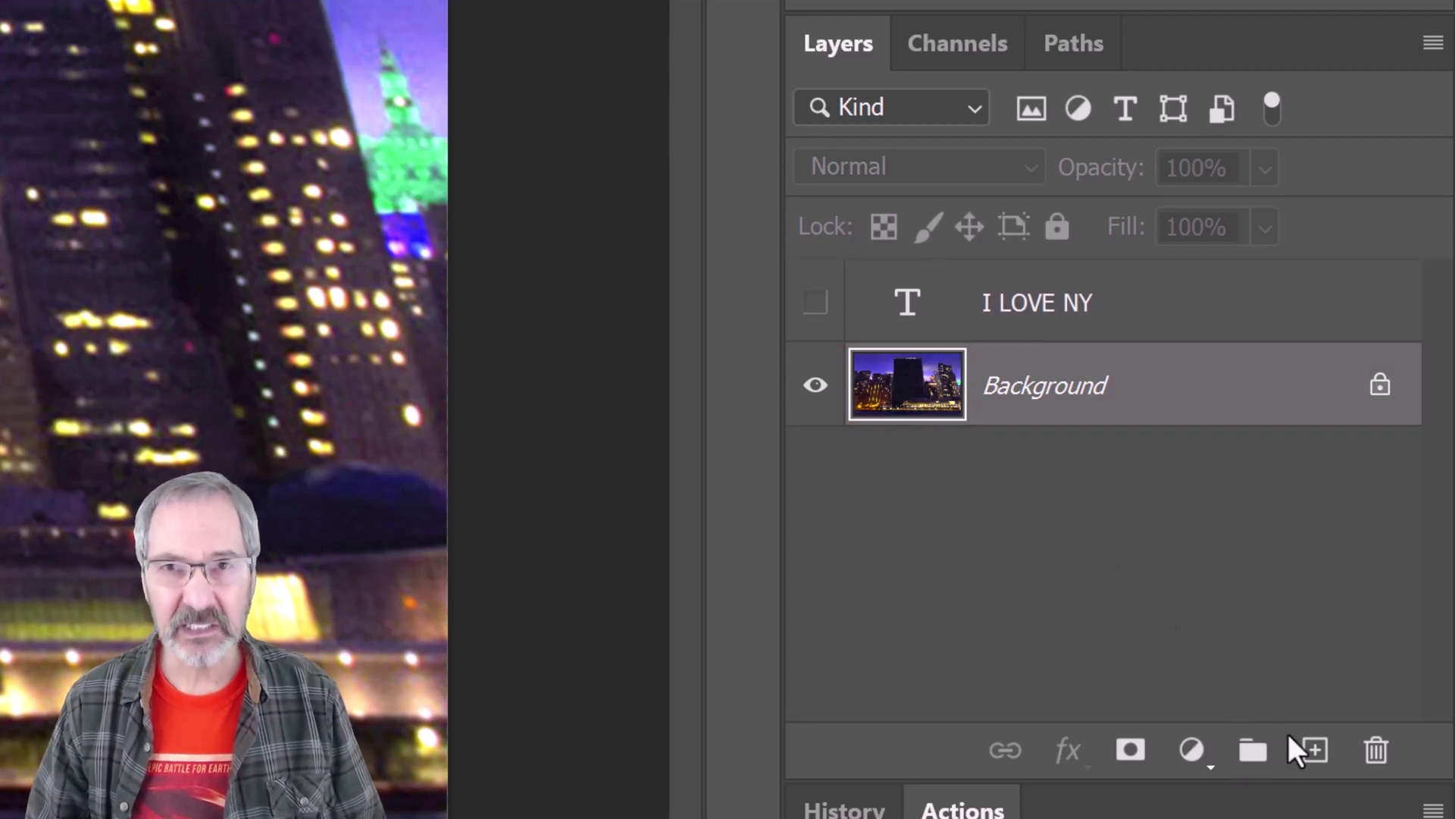
left_click(1315, 752)
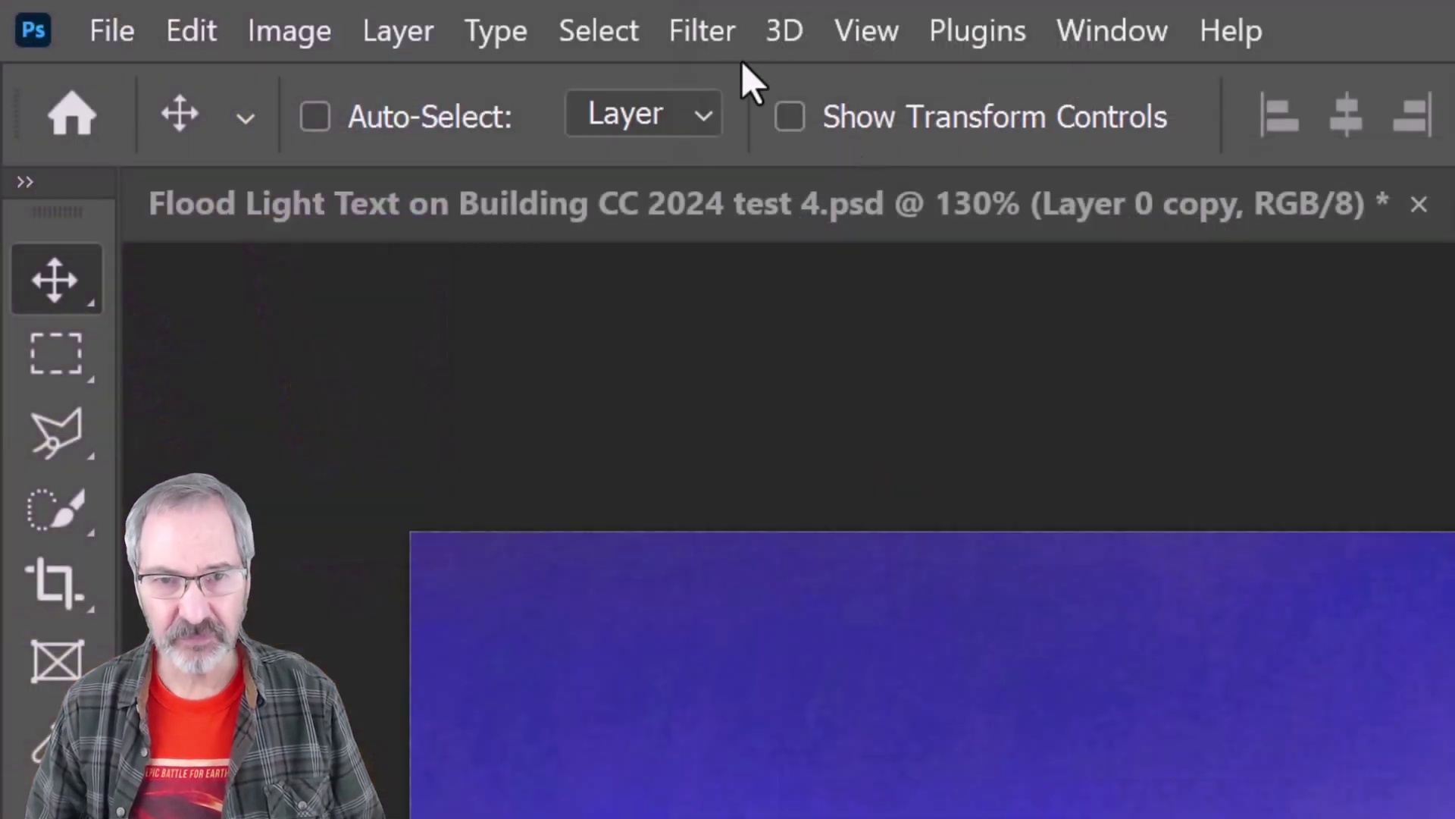
In Filter > Vanishing Point, paste the text onto a plane drawn on the building's front face
left_click(702, 31)
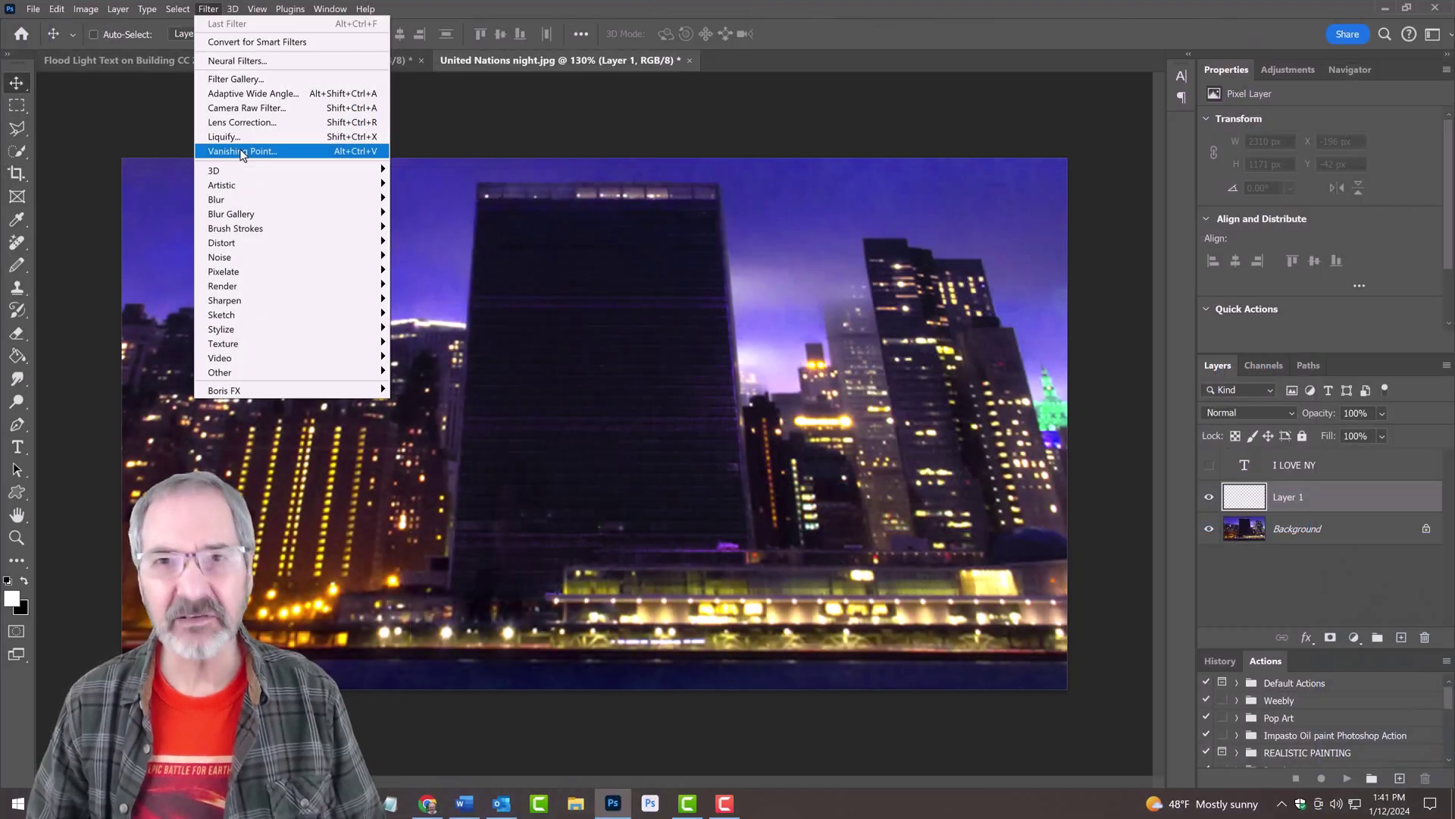
left_click(809, 503)
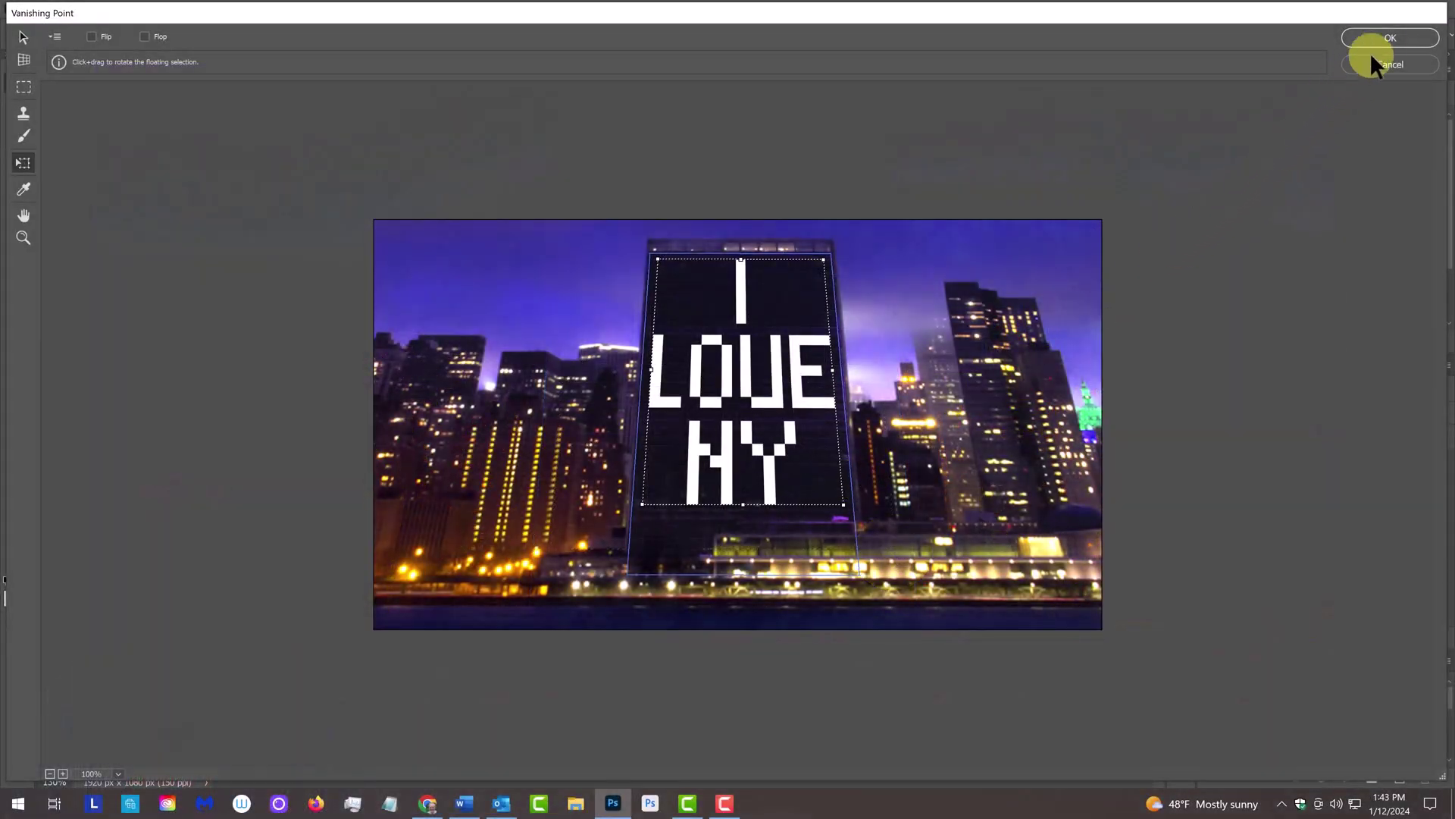
left_click(1389, 36)
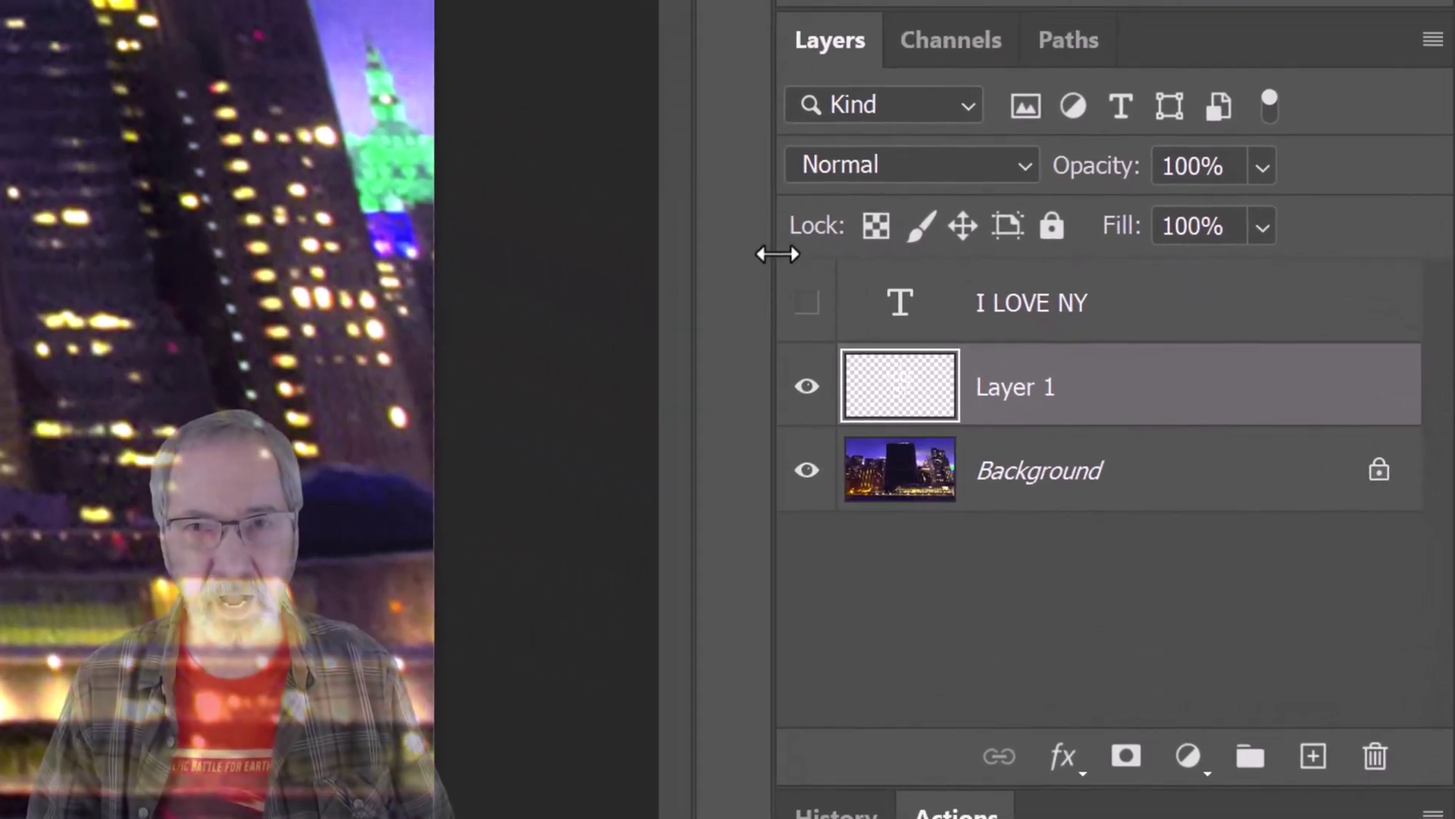
Hide Layer 1, duplicate Background with Ctrl+J, and convert Background copy to a Smart Object
left_click(806, 390)
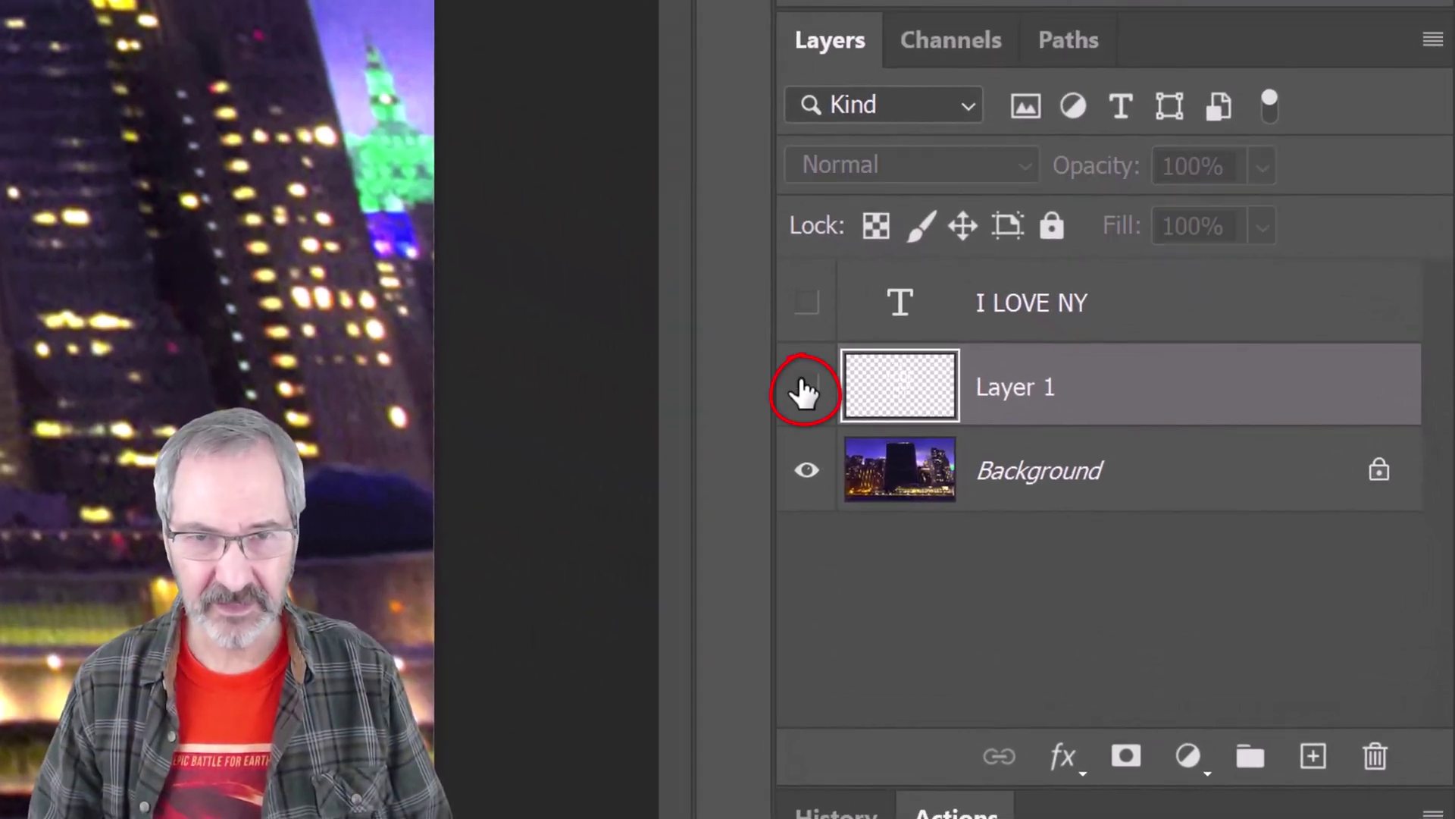
left_click(906, 476)
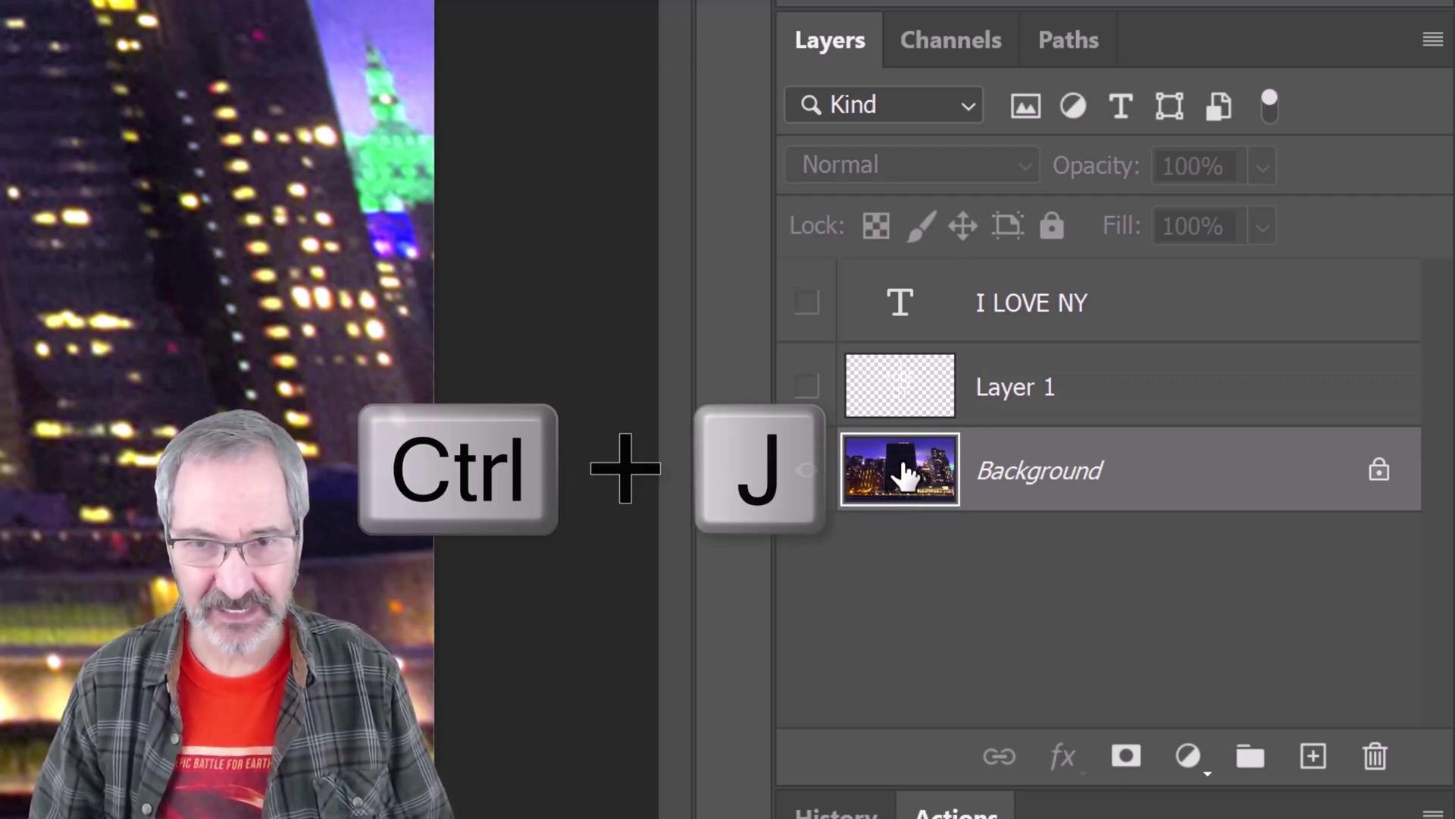
key("ctrl+j")
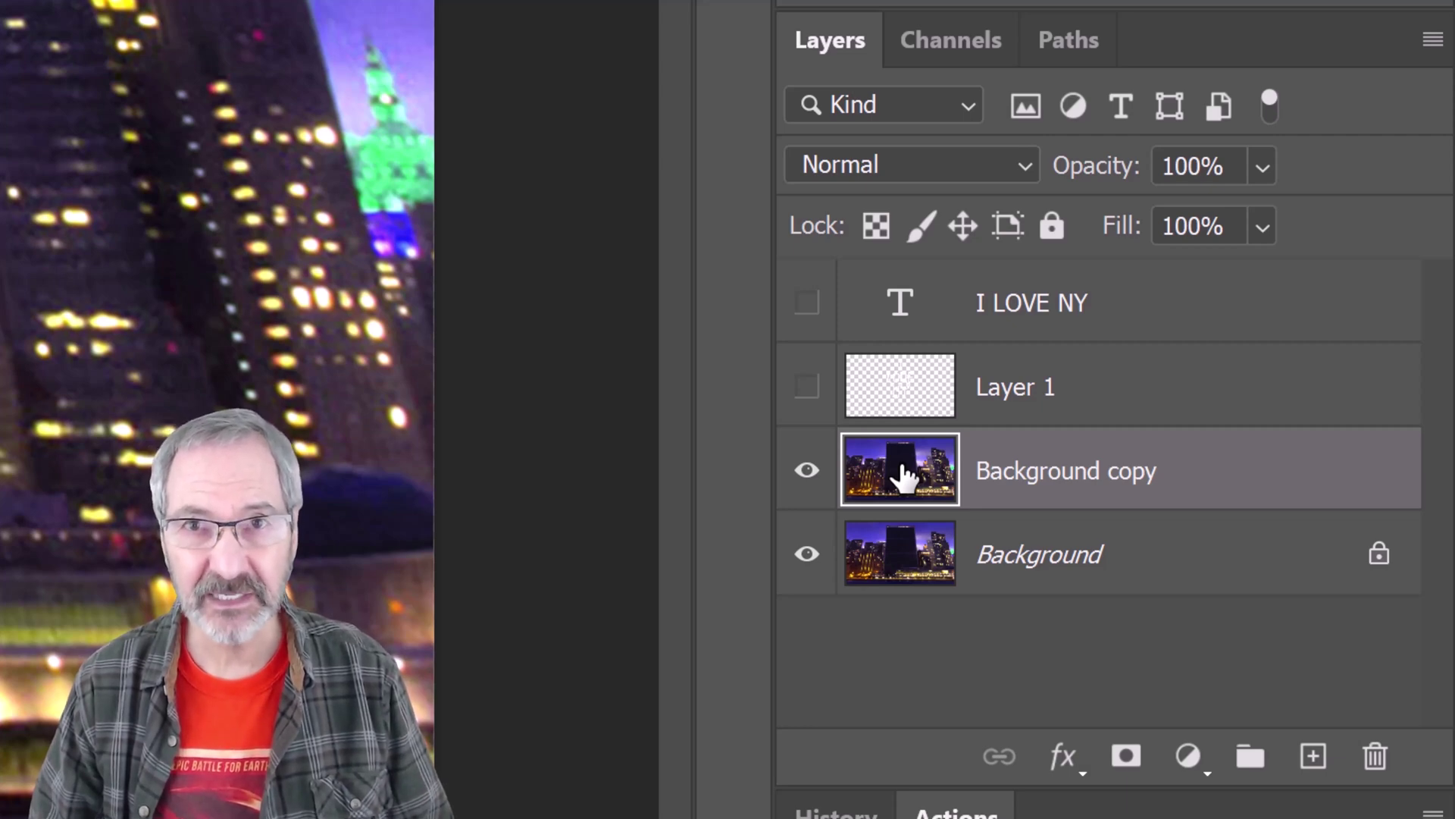
left_click(1431, 40)
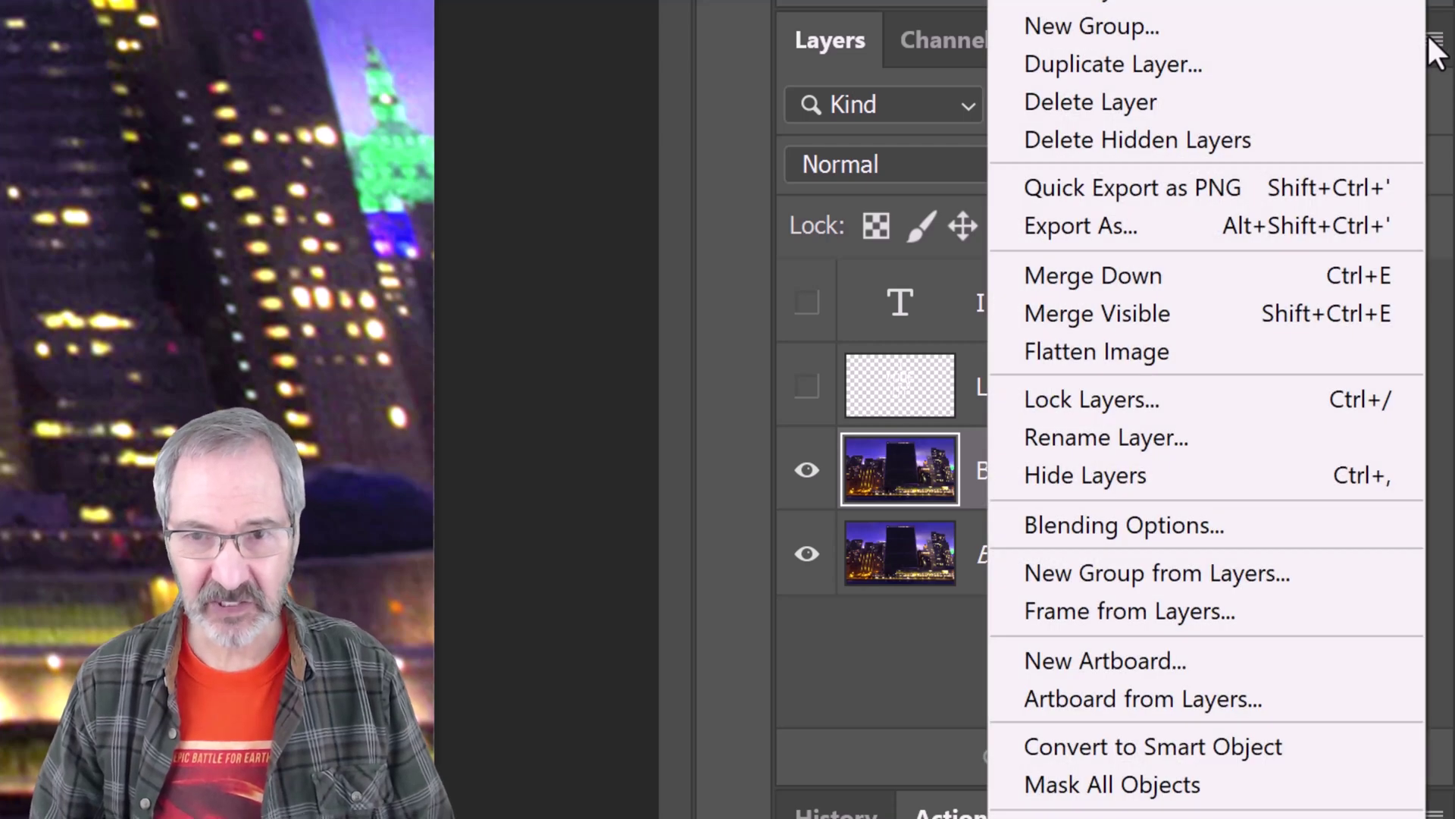
left_click(1116, 743)
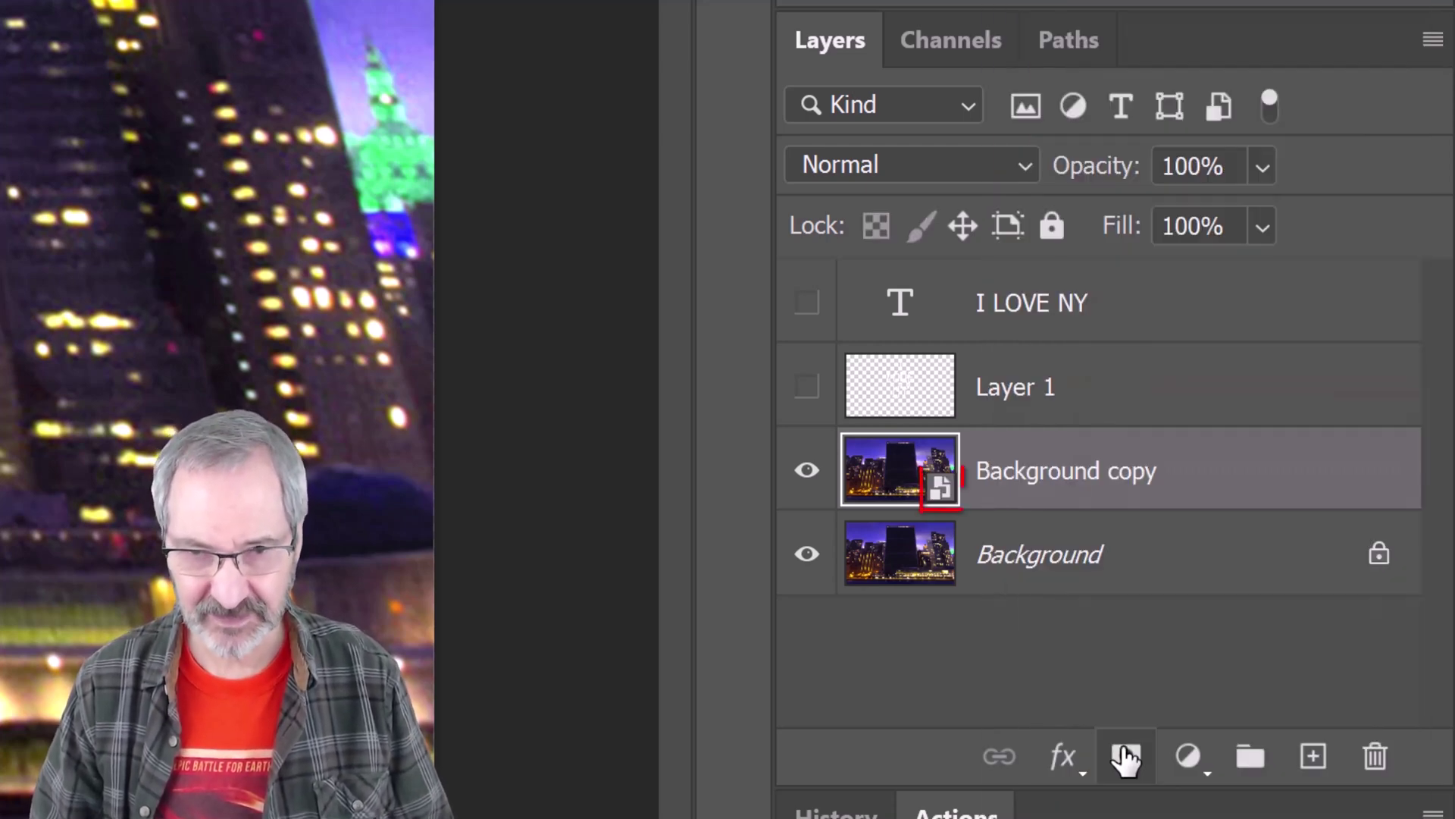
Clip a Levels 1 adjustment to Background copy with input levels 17 and 46
left_click(1189, 756)
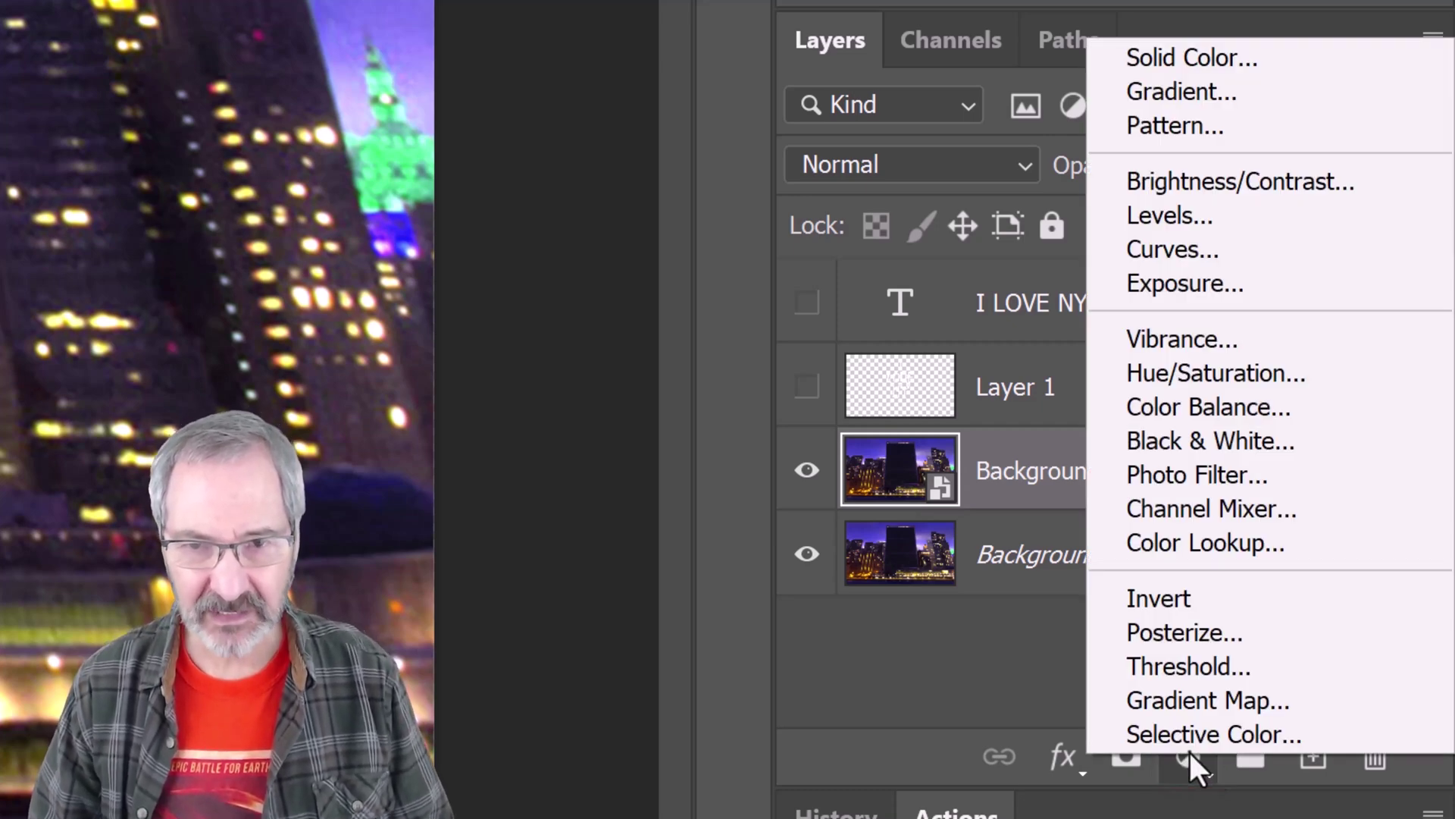
left_click(1162, 215)
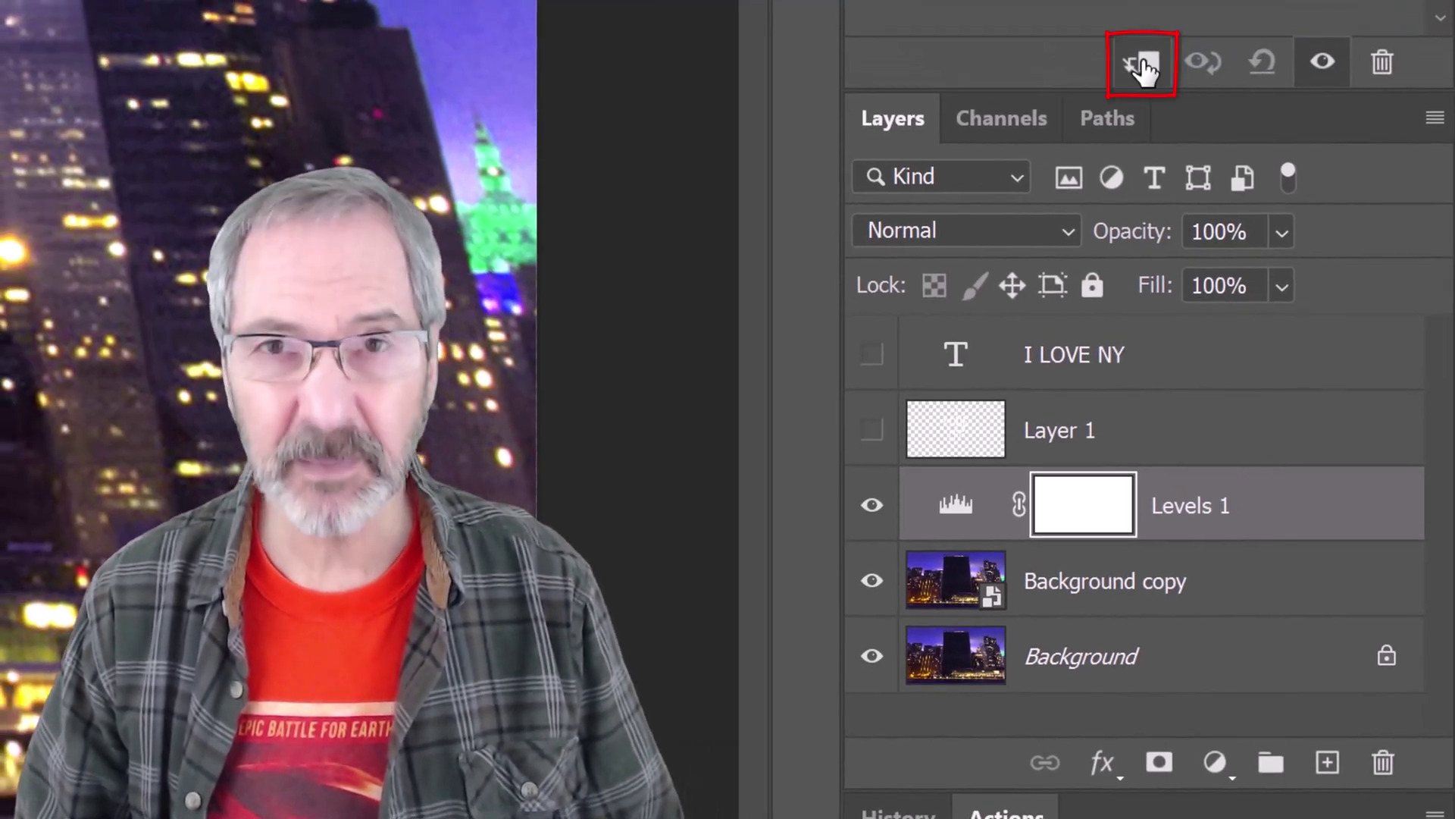
left_click(1141, 66)
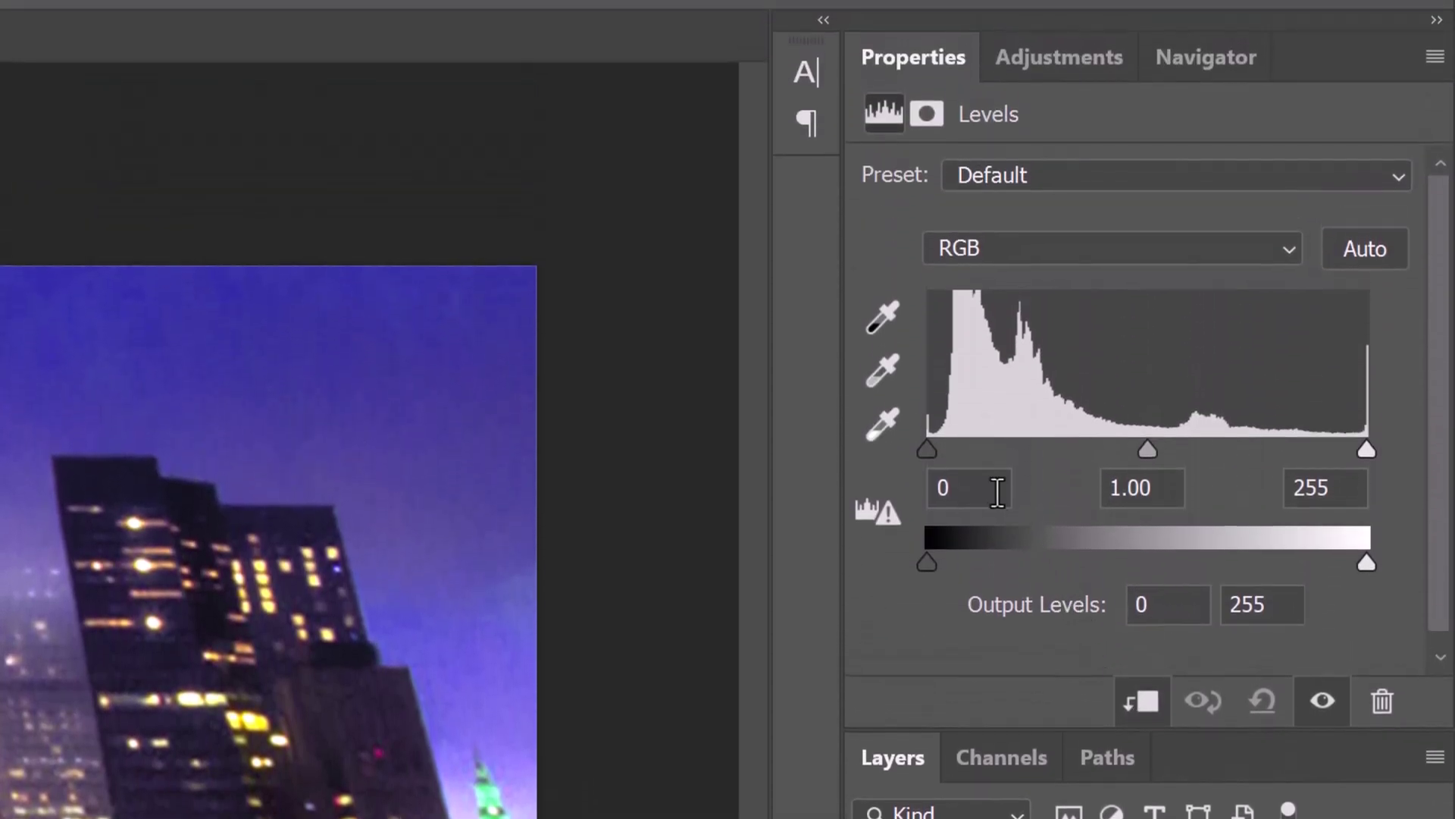
left_click(998, 492)
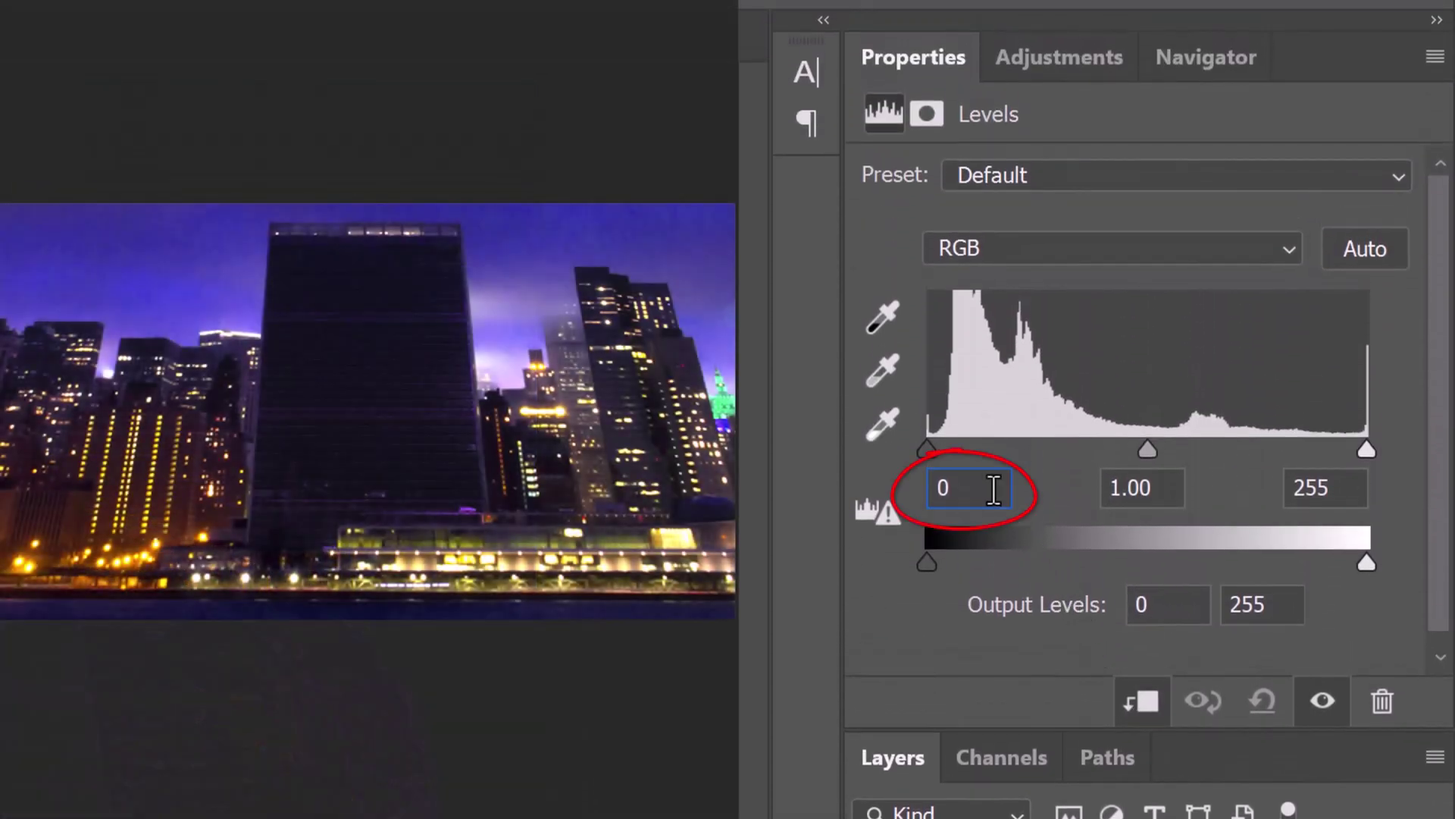
type("17")
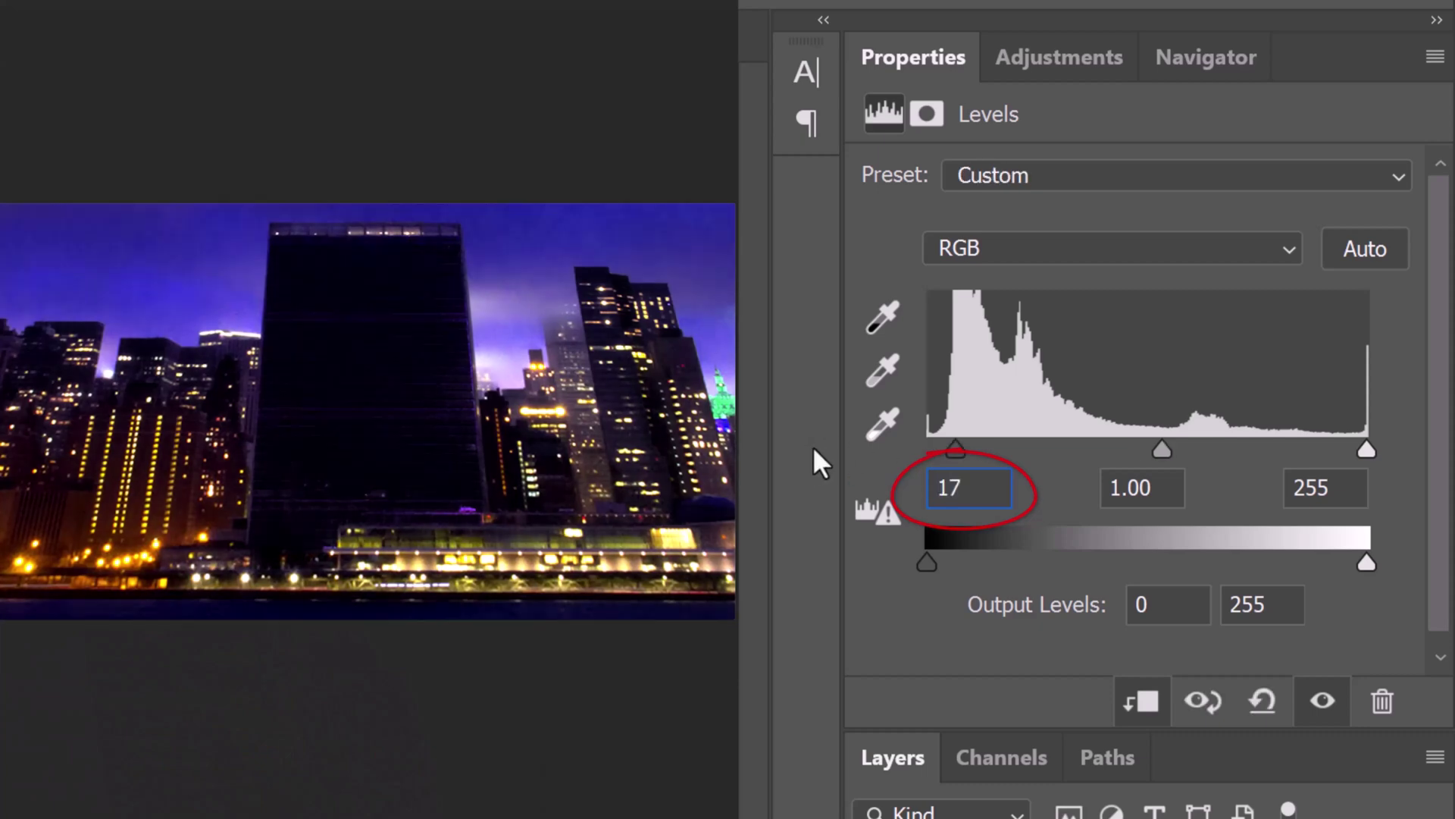
left_click(1352, 483)
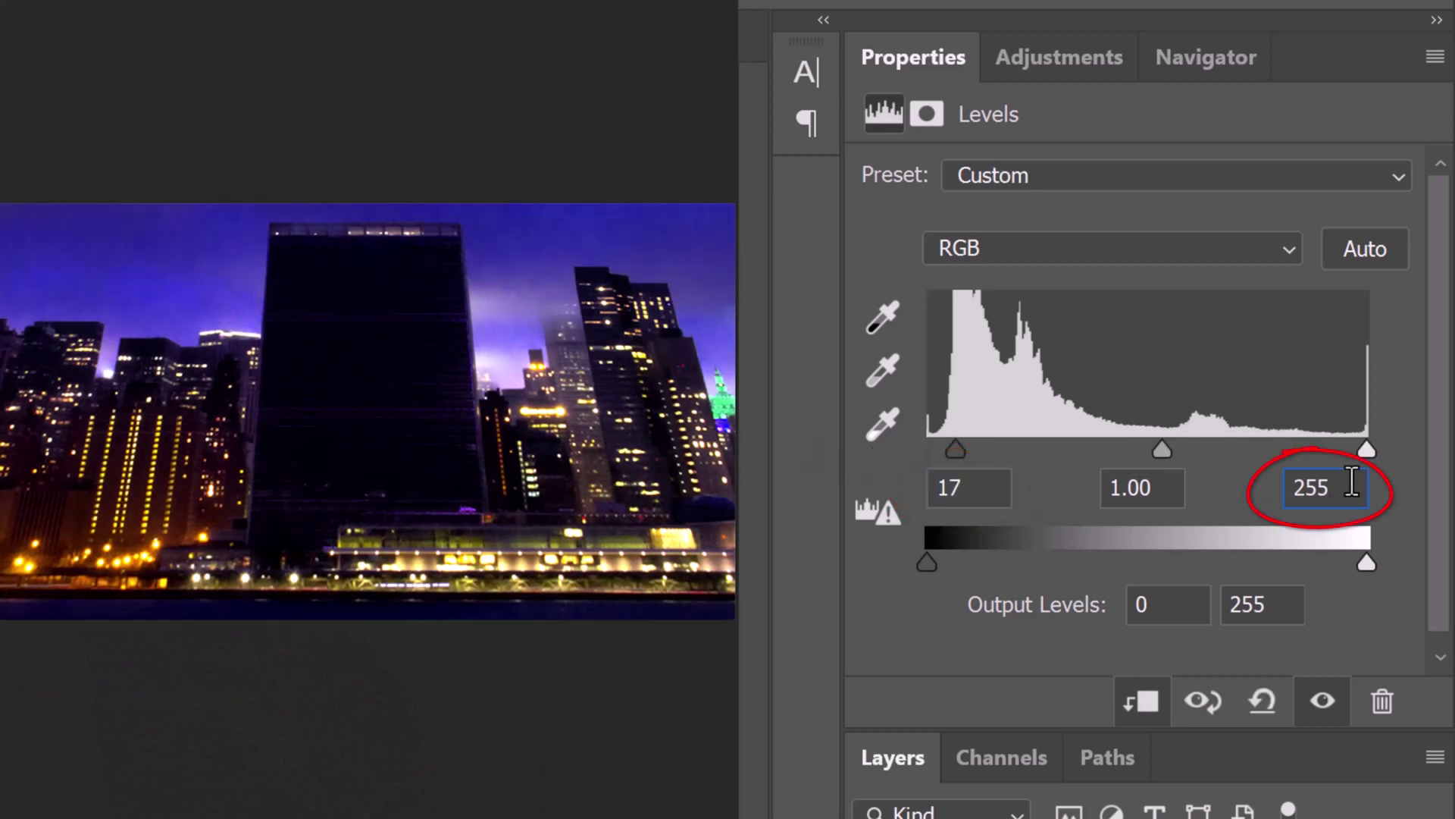
type("46")
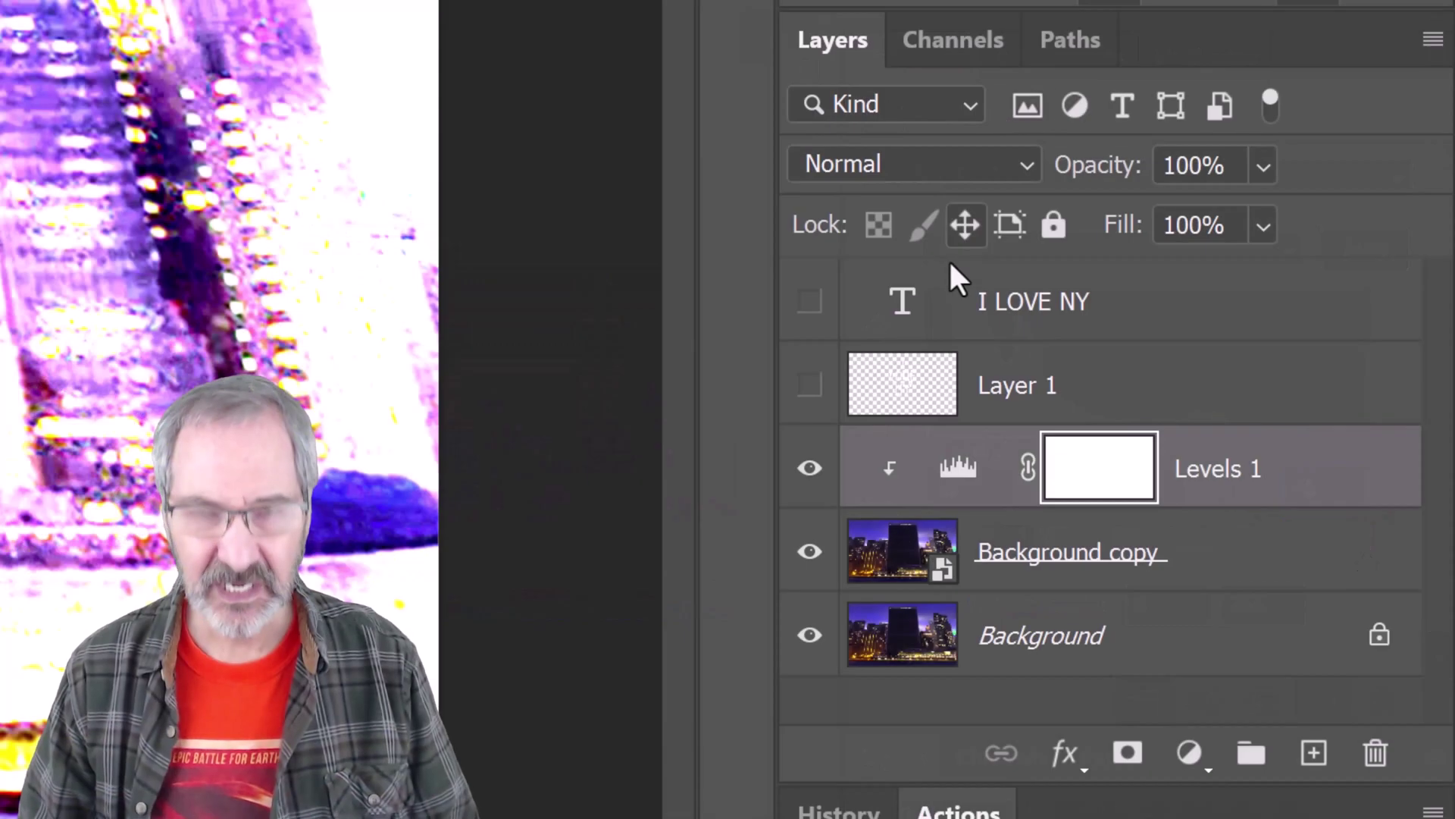
Load Layer 1's lettering as a selection, add it as Background copy's mask, and target the image thumbnail
key("ctrl")
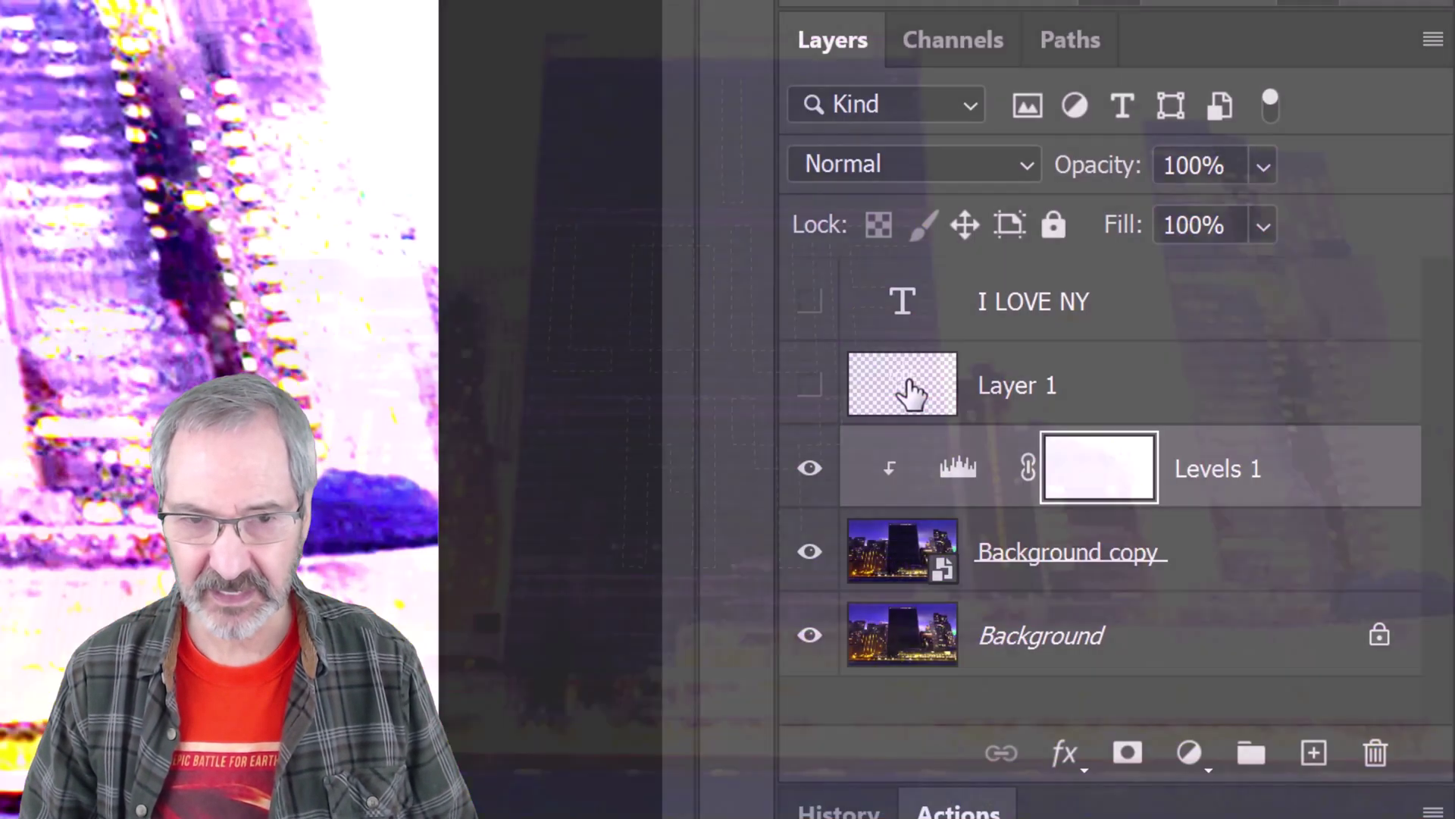
left_click(902, 546)
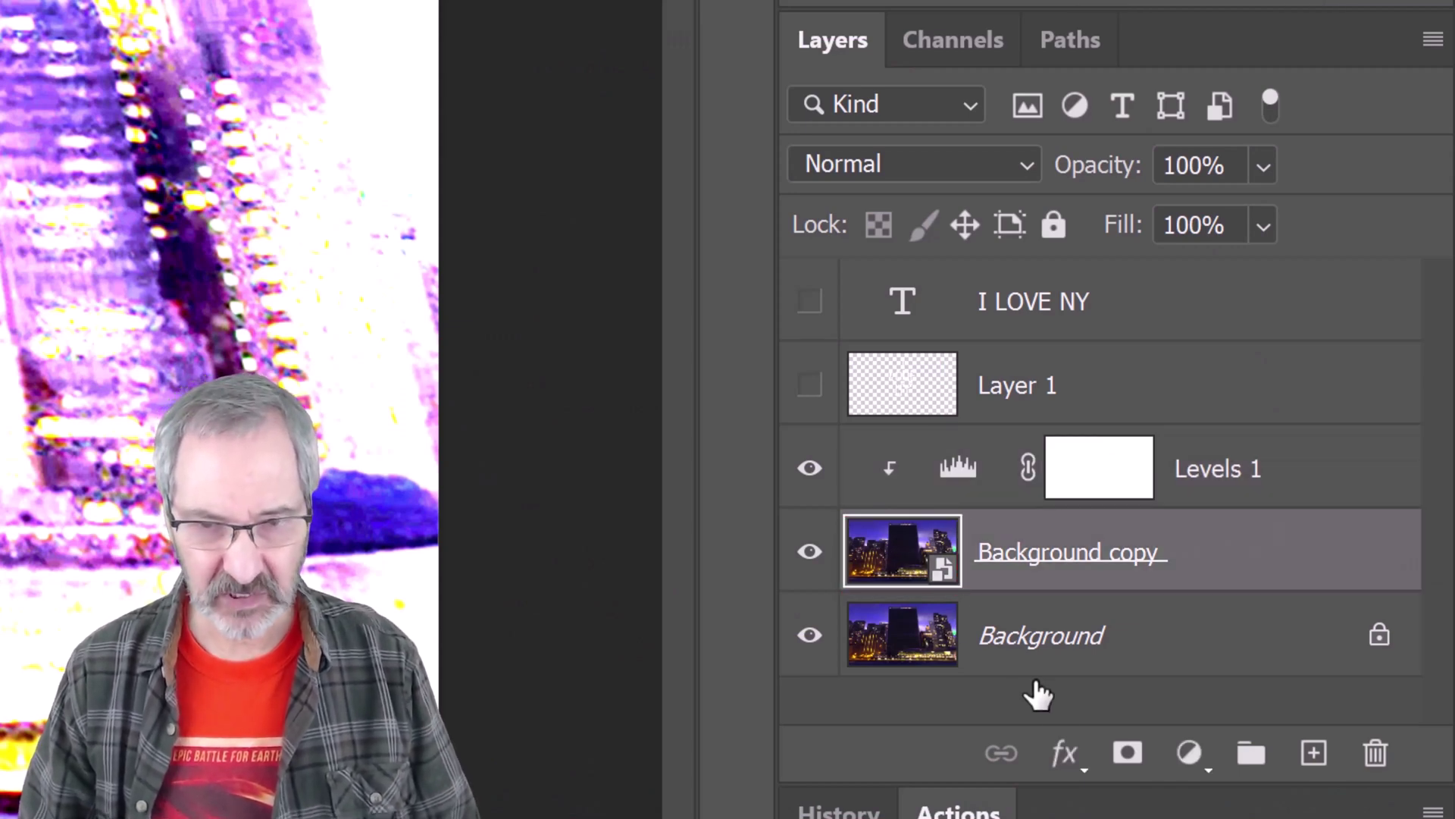
left_click(1127, 755)
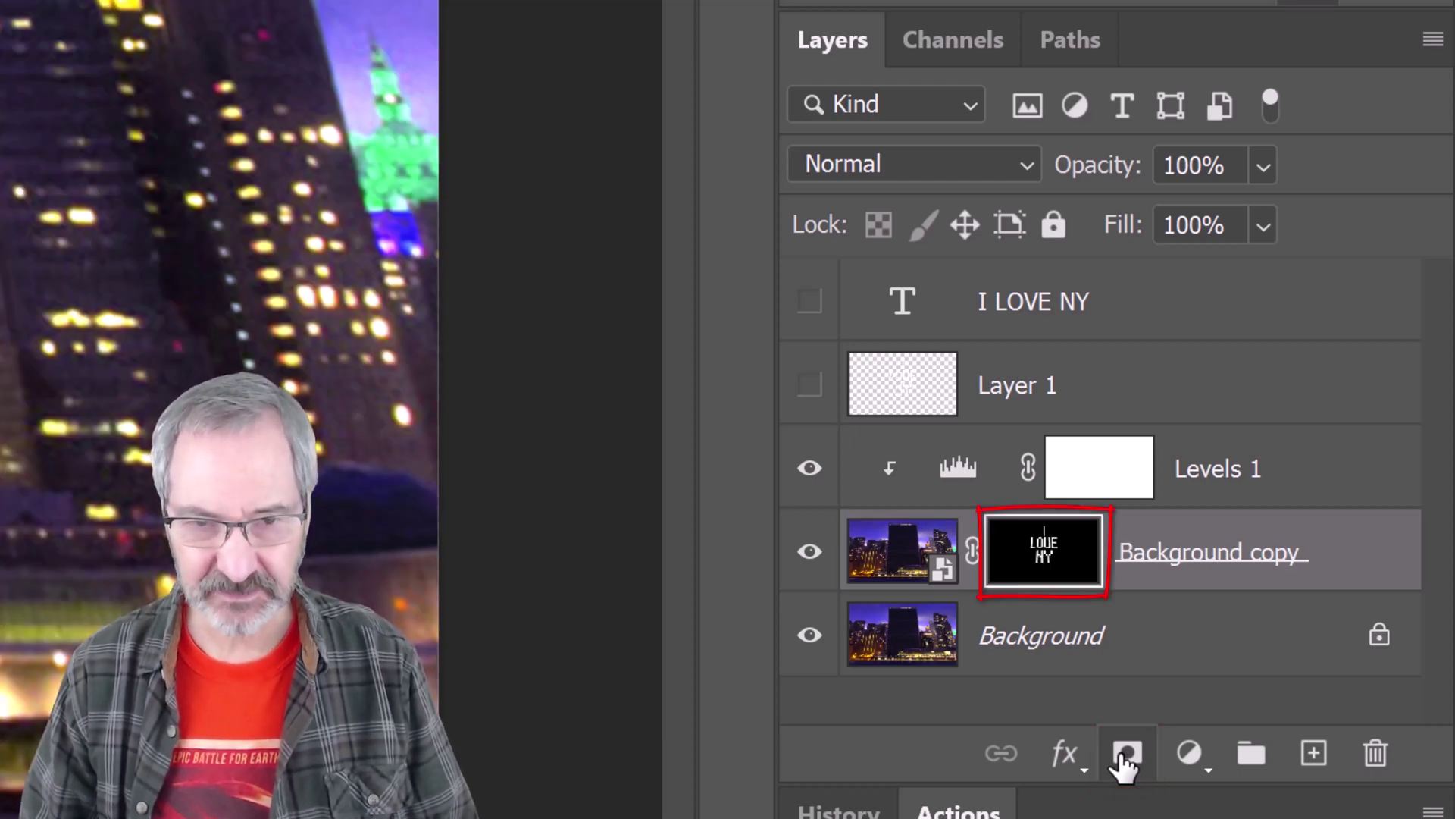
left_click(891, 553)
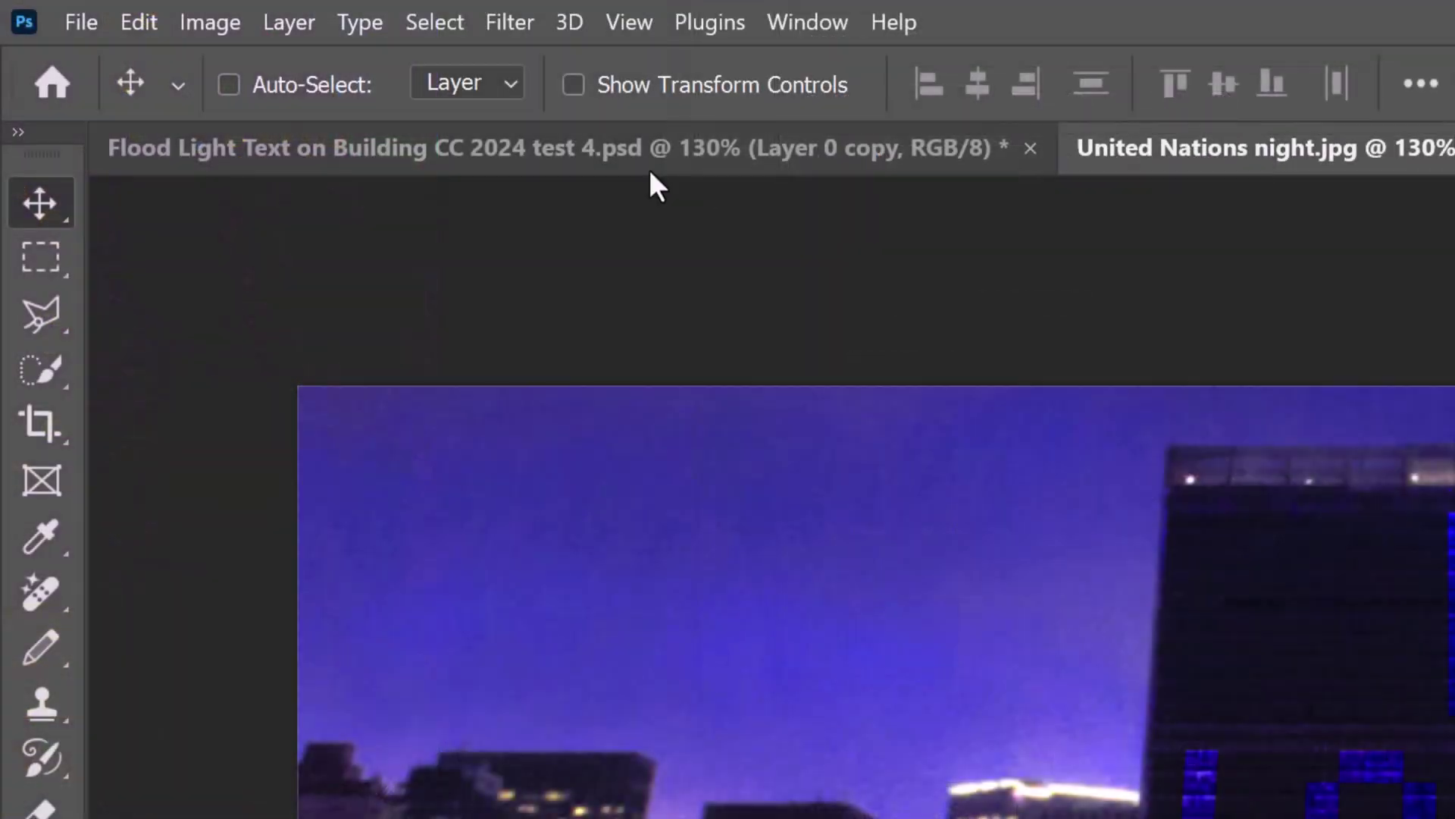
In Image > Adjustments > Shadows/Highlights, set Shadows Amount to 20% and Color to 0
left_click(212, 22)
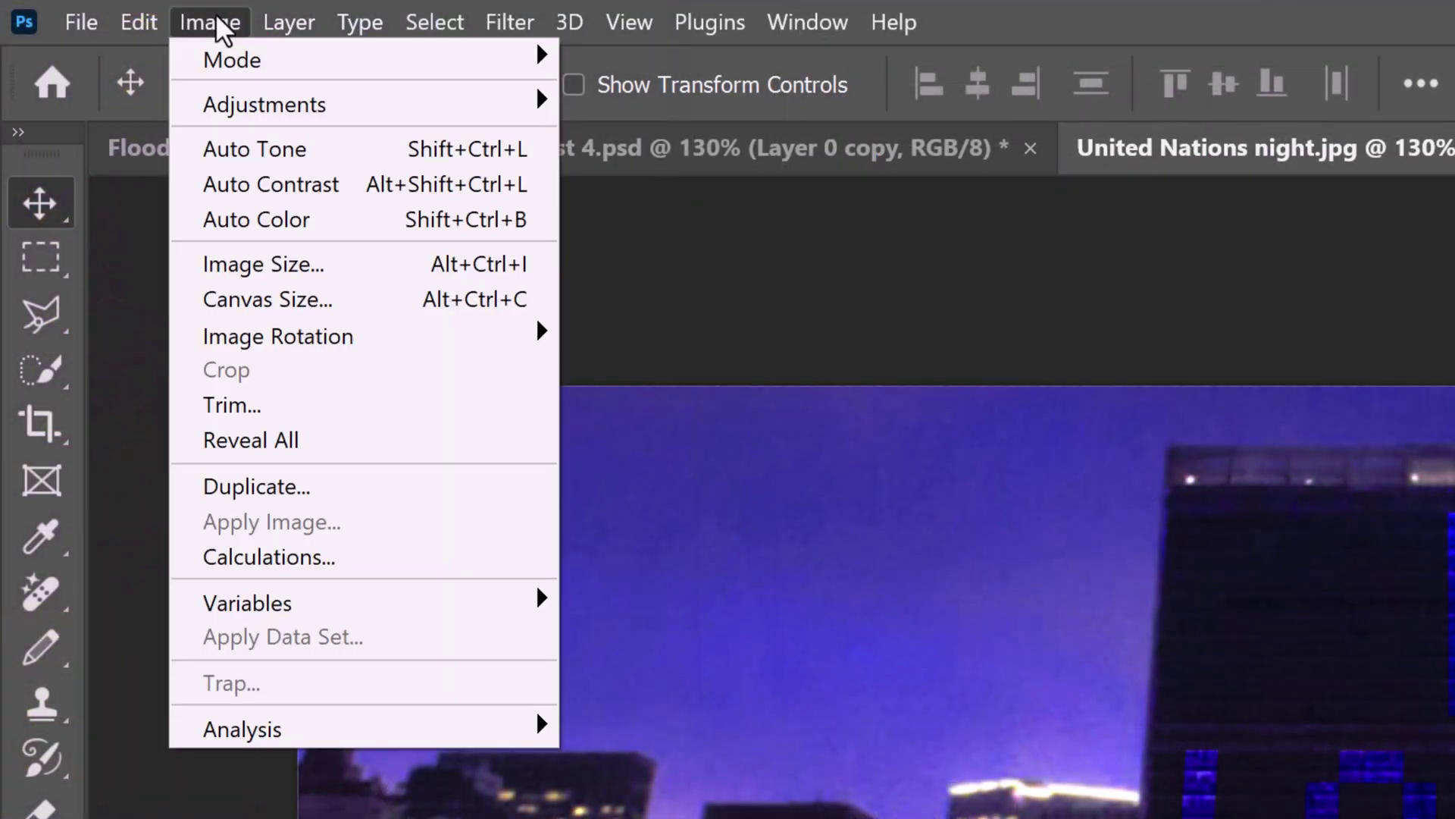
mouse_move(262, 105)
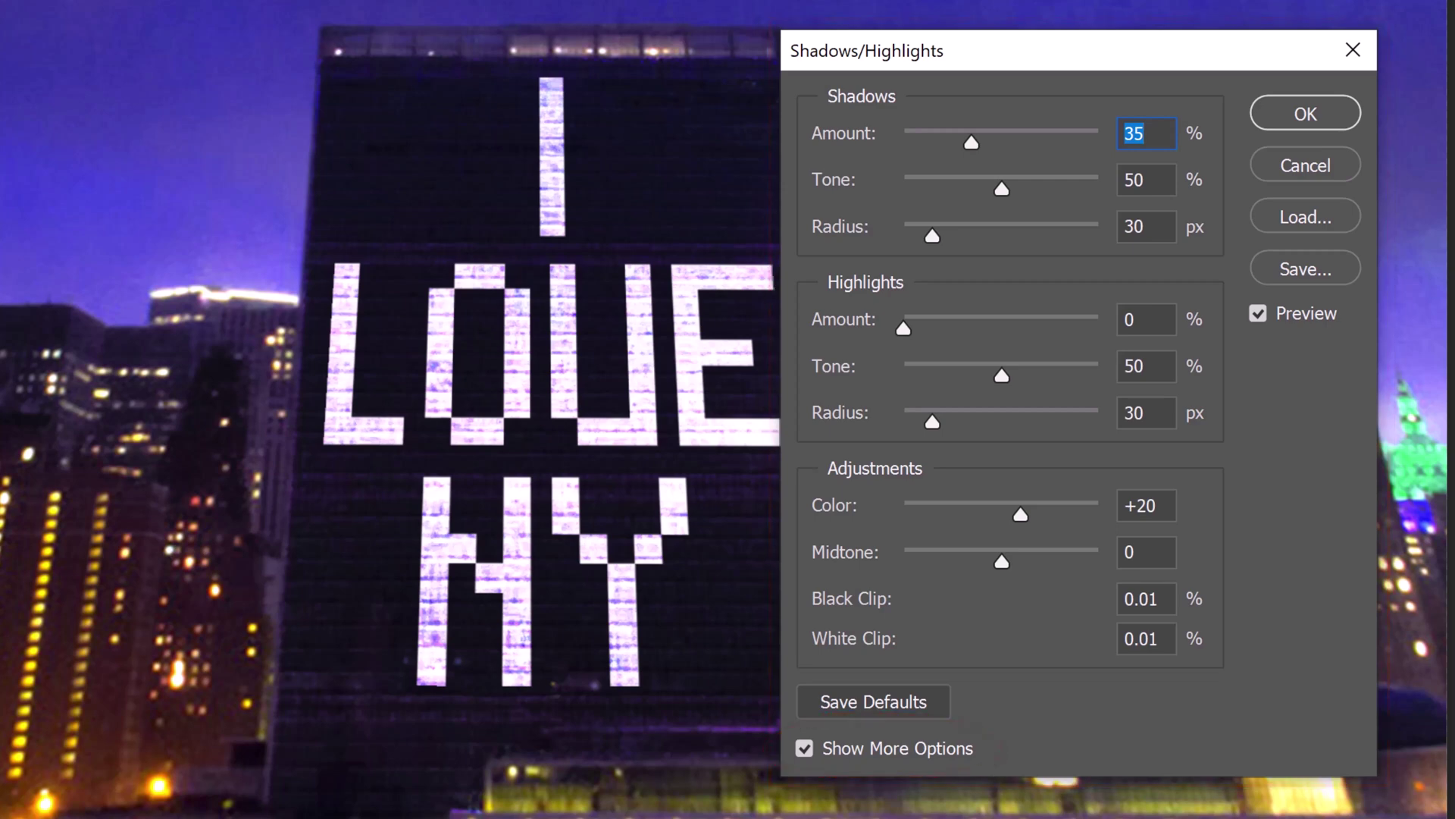
type("20")
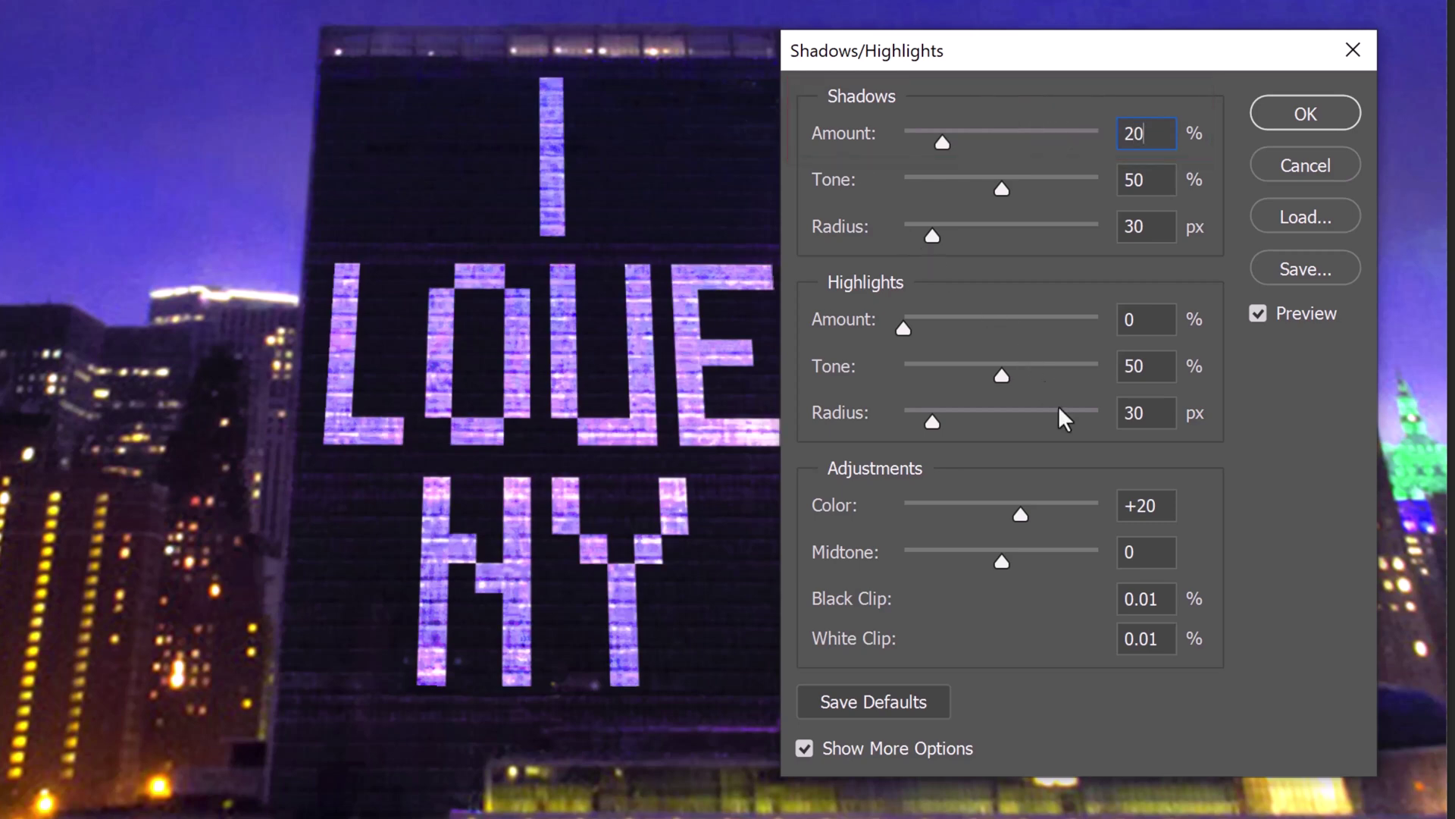
left_click(1170, 505)
double_click(1171, 505)
type("0")
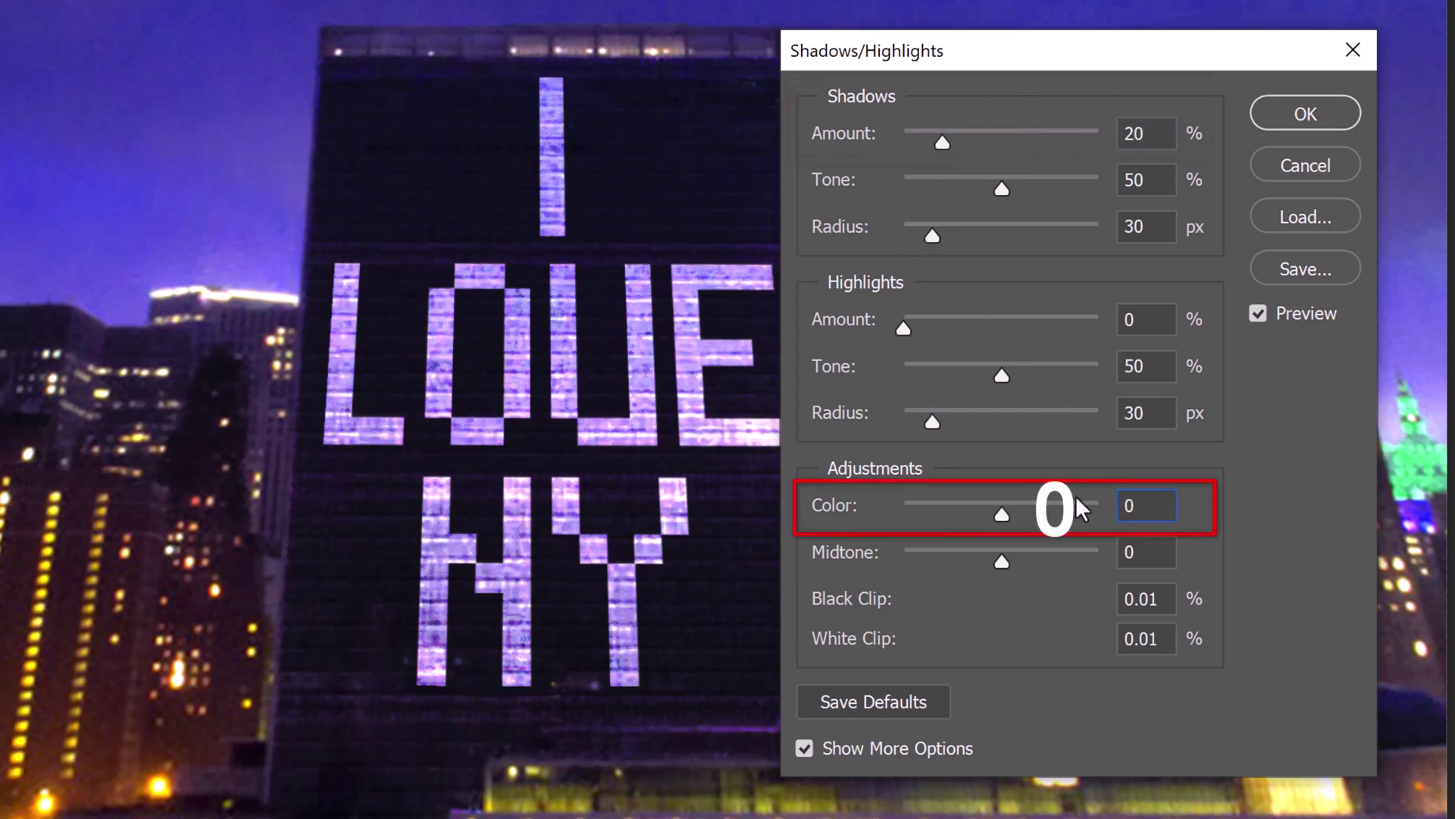
Confirm Shadows/Highlights, then feather the Background copy's lettering mask by 3 px
left_click(1290, 115)
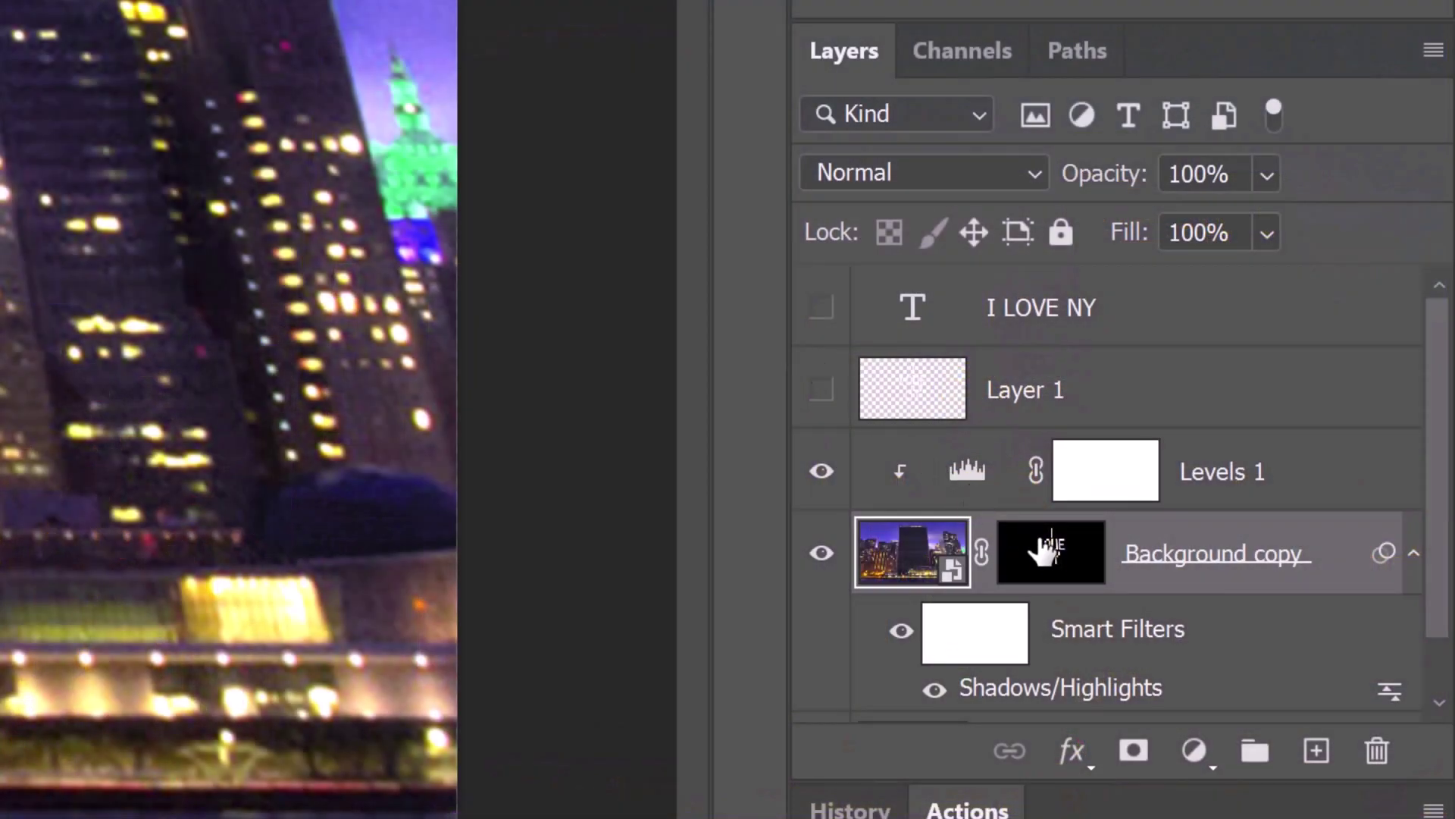
left_click(1050, 557)
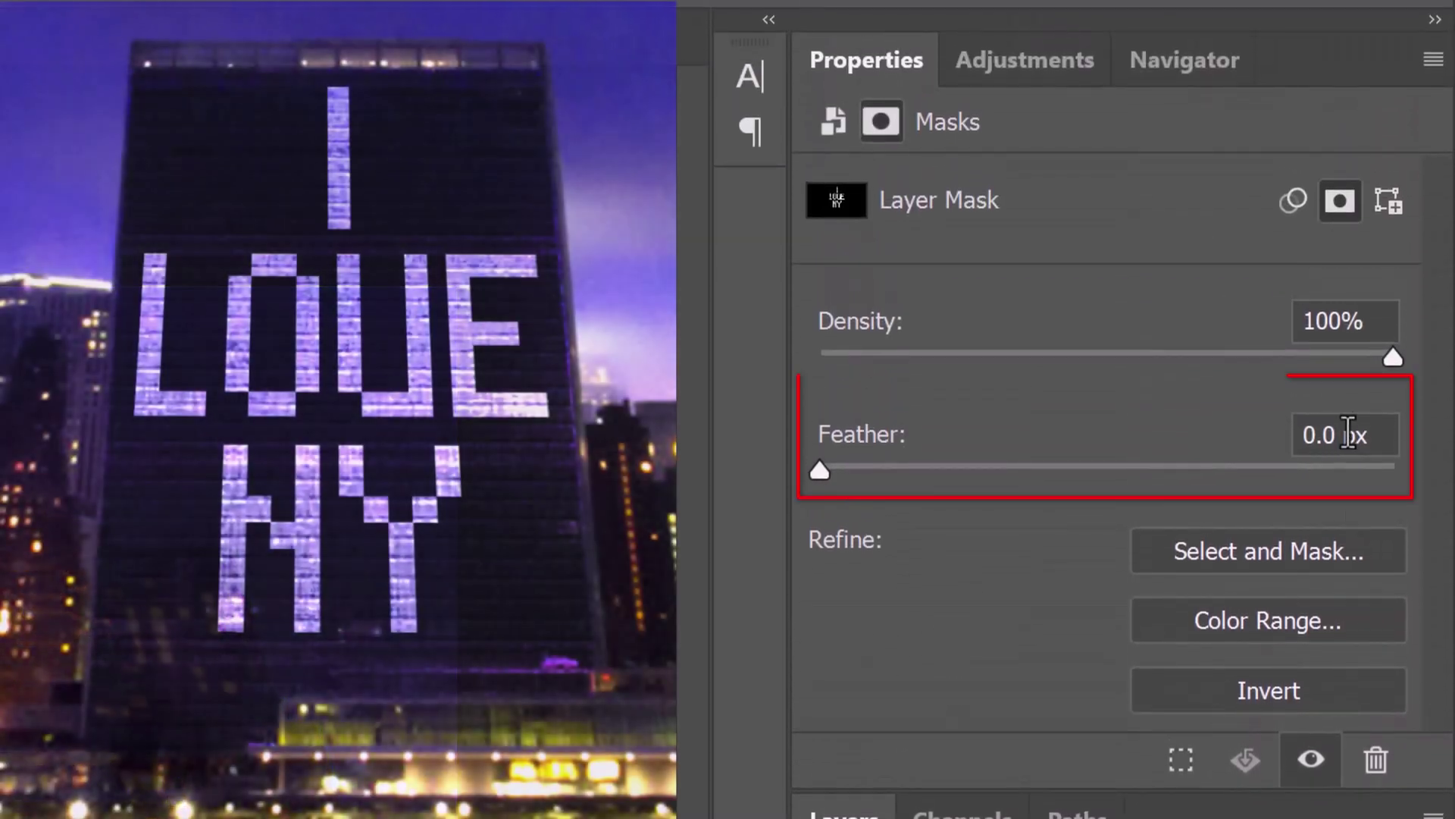
left_click(1339, 428)
type("3px")
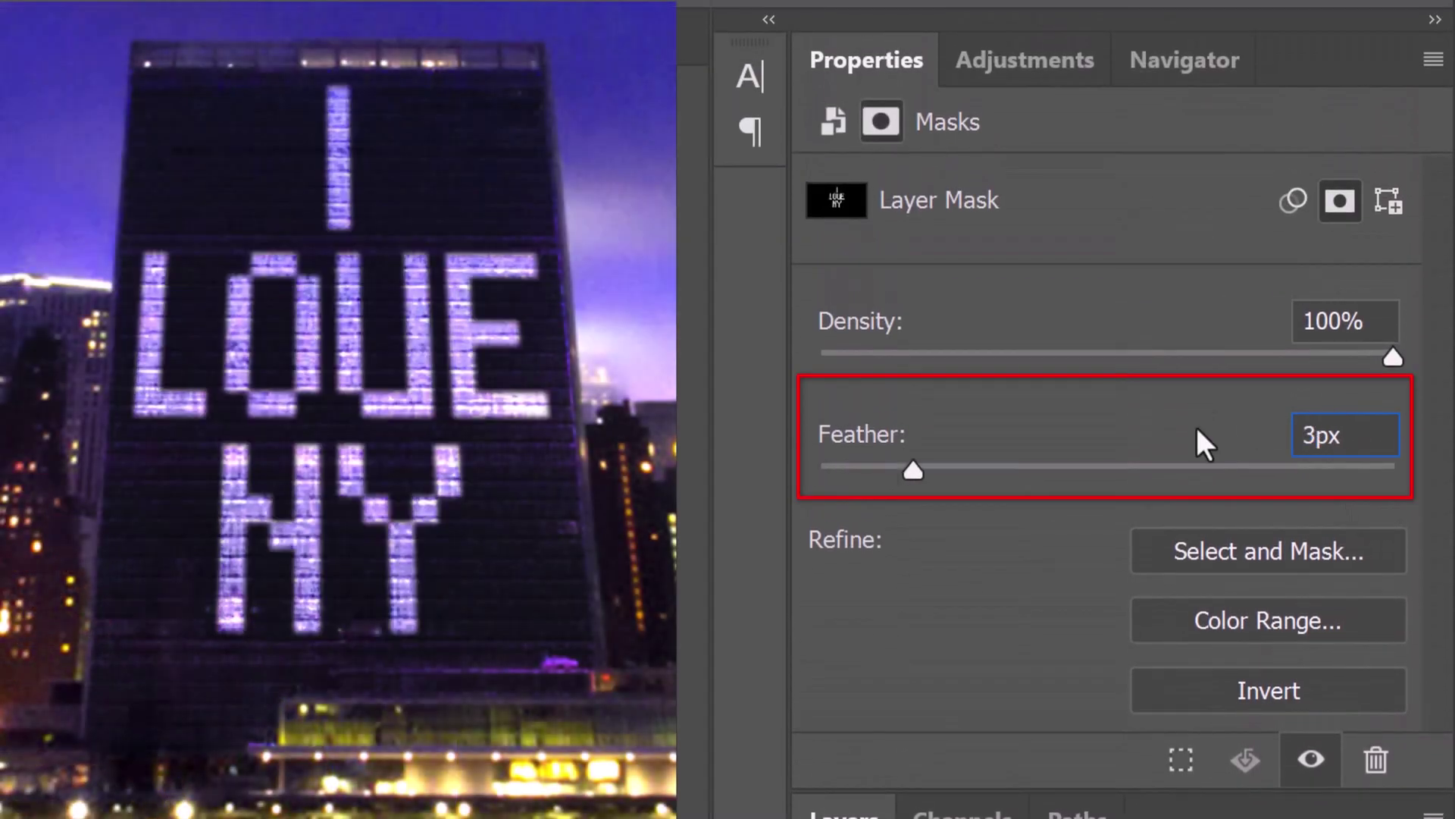